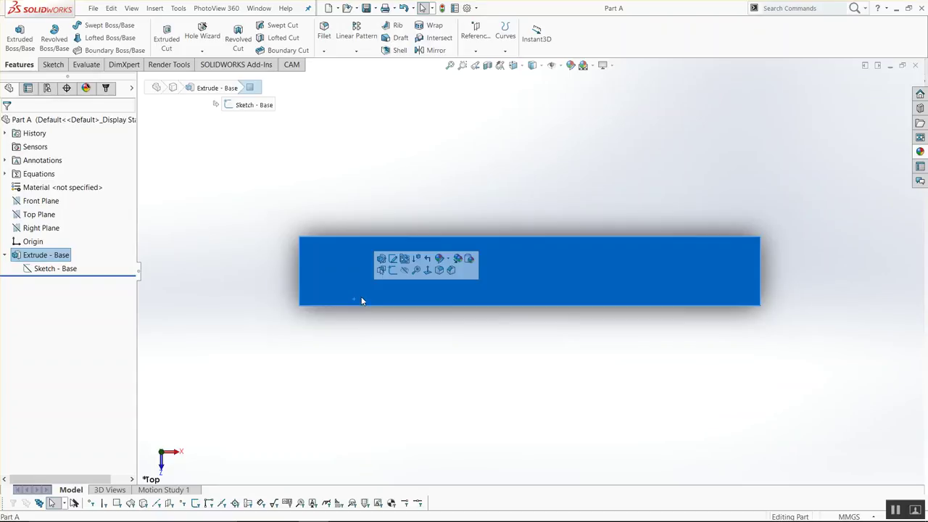
# Start a sketch on the plate face and draw a corner rectangle on its bottom edge.
pyautogui.click(393, 270)
pyautogui.scroll(-2, 370, 284)
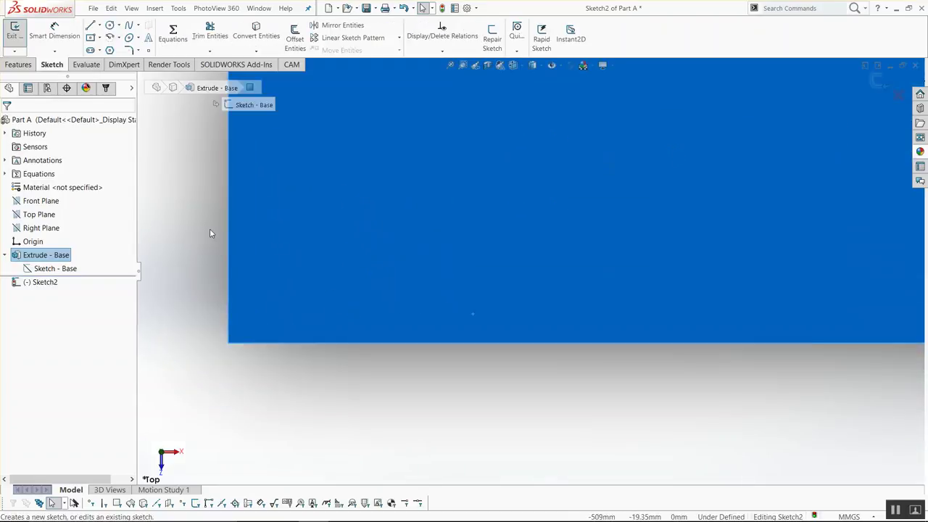
pyautogui.press('s')
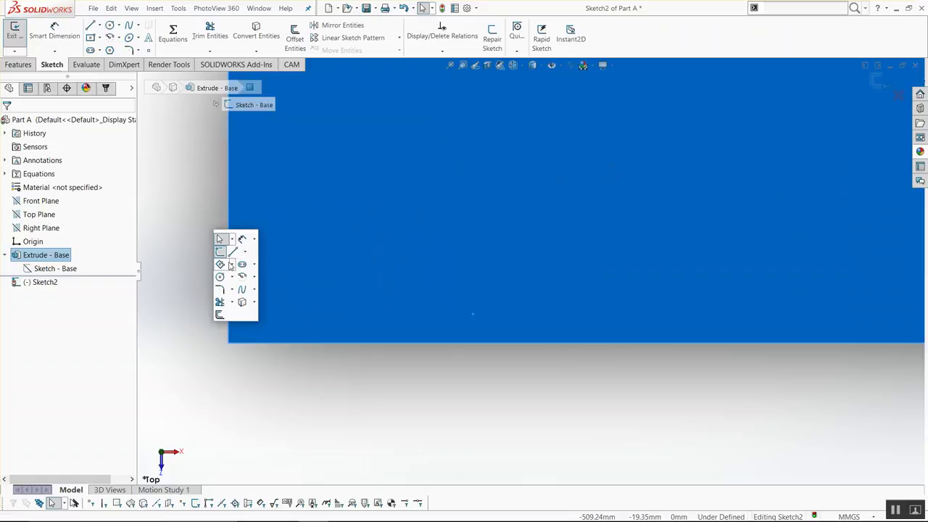
pyautogui.click(231, 265)
pyautogui.click(254, 274)
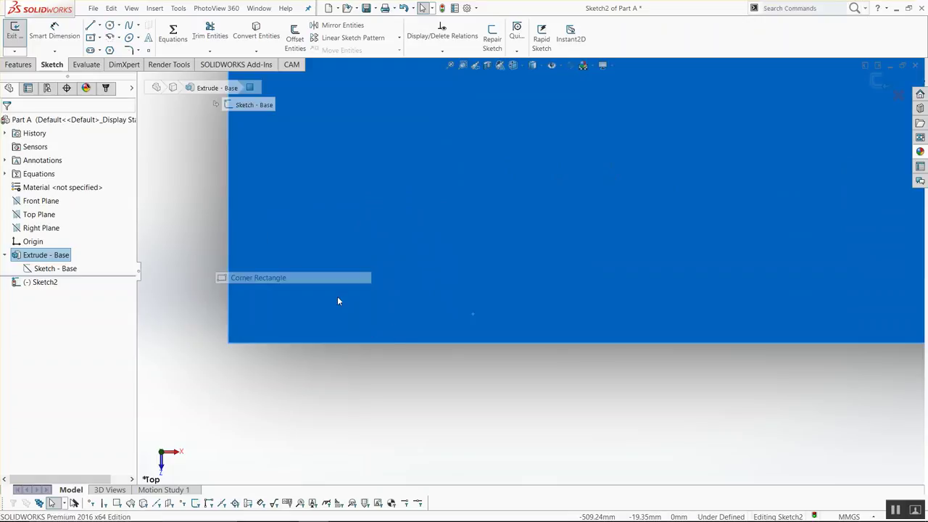
pyautogui.click(401, 342)
pyautogui.click(477, 172)
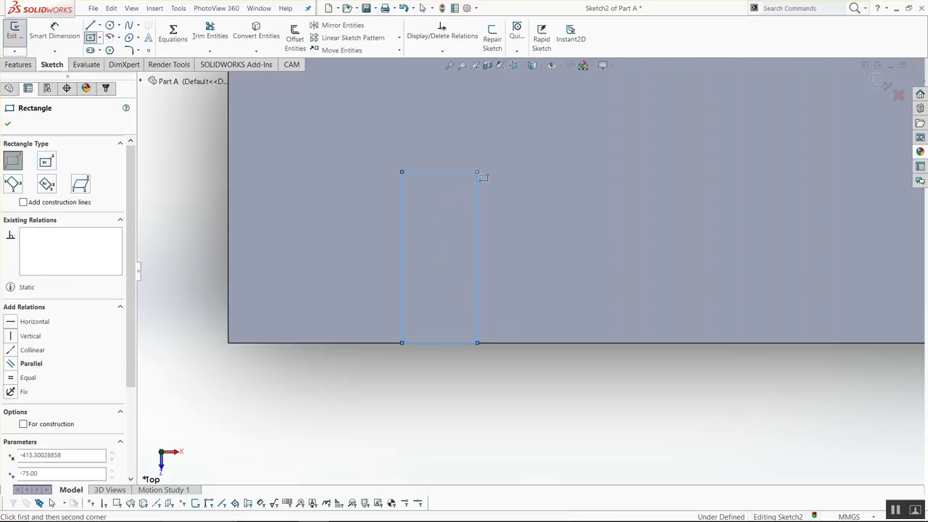
pyautogui.press('Escape')
# Convert all four rectangle lines to construction geometry.
pyautogui.rightClick(475, 197)
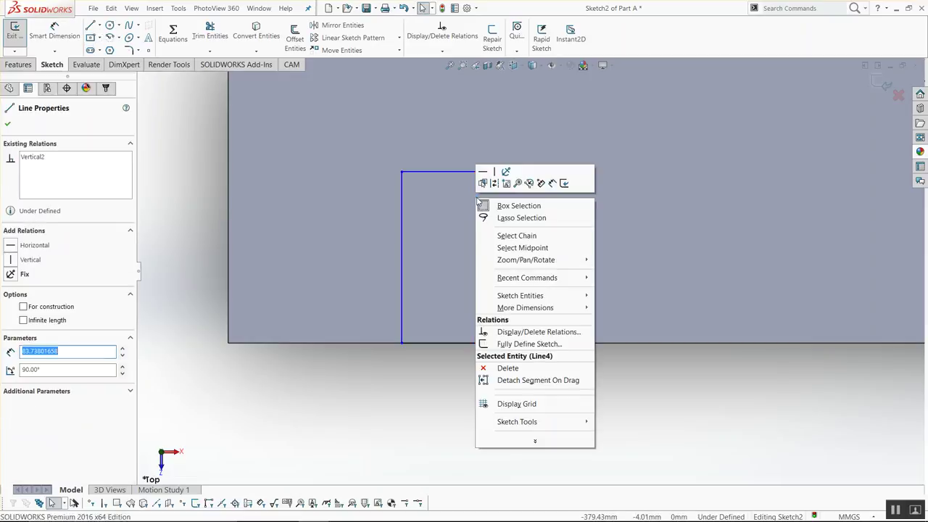
pyautogui.click(497, 236)
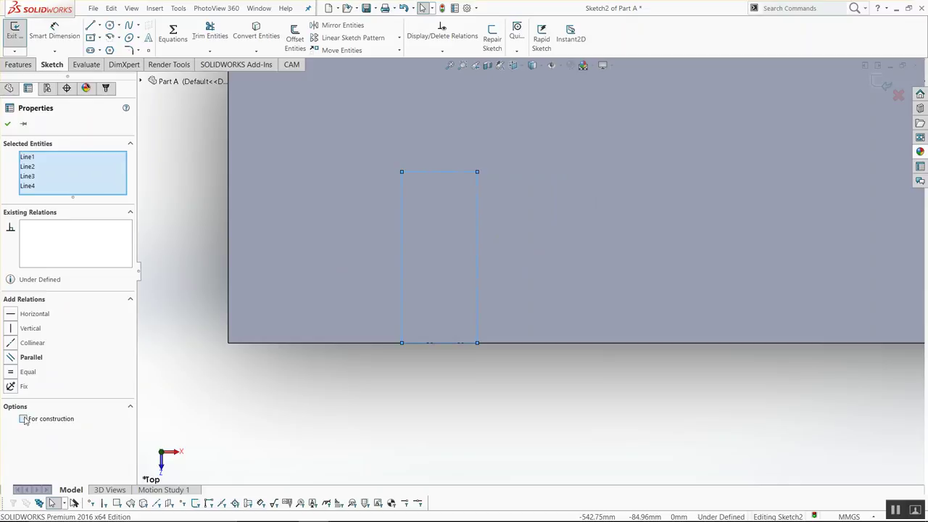
pyautogui.click(9, 124)
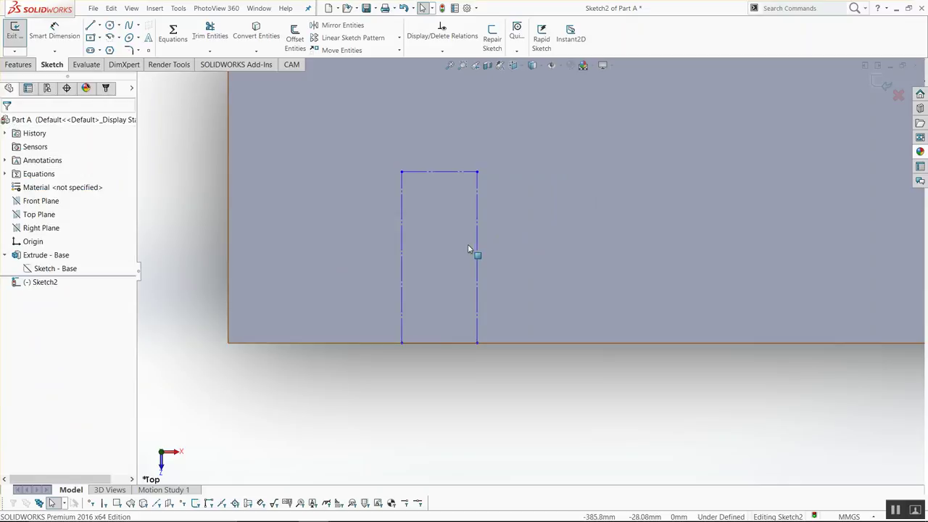
pyautogui.scroll(-1, 443, 253)
pyautogui.scroll(-1, 459, 213)
# Draw a vertical centreline between the rectangle's top and bottom edge midpoints.
pyautogui.press('s')
pyautogui.click(492, 232)
pyautogui.click(482, 257)
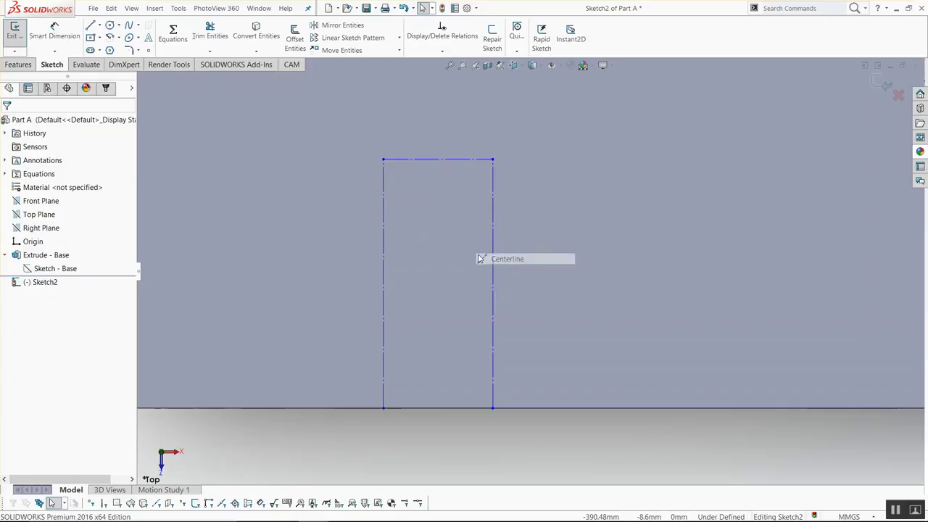
pyautogui.click(438, 158)
pyautogui.click(438, 408)
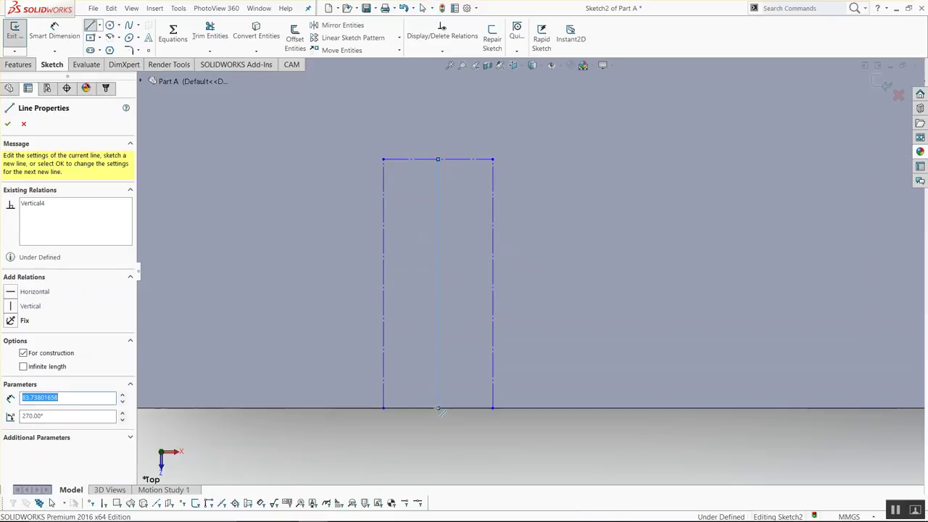
pyautogui.press('Escape')
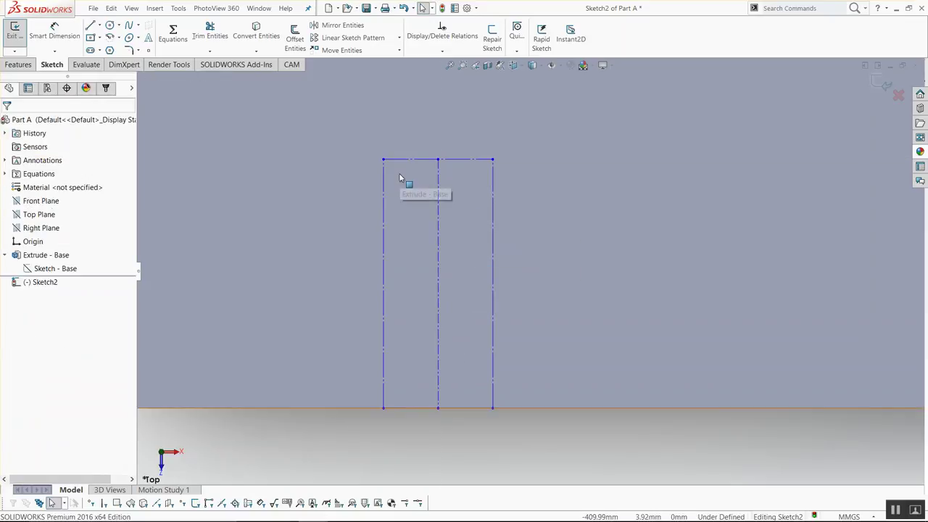
pyautogui.press('s')
pyautogui.click(411, 221)
# Draw a circle at the rectangle's top-left corner.
pyautogui.scroll(-3, 404, 201)
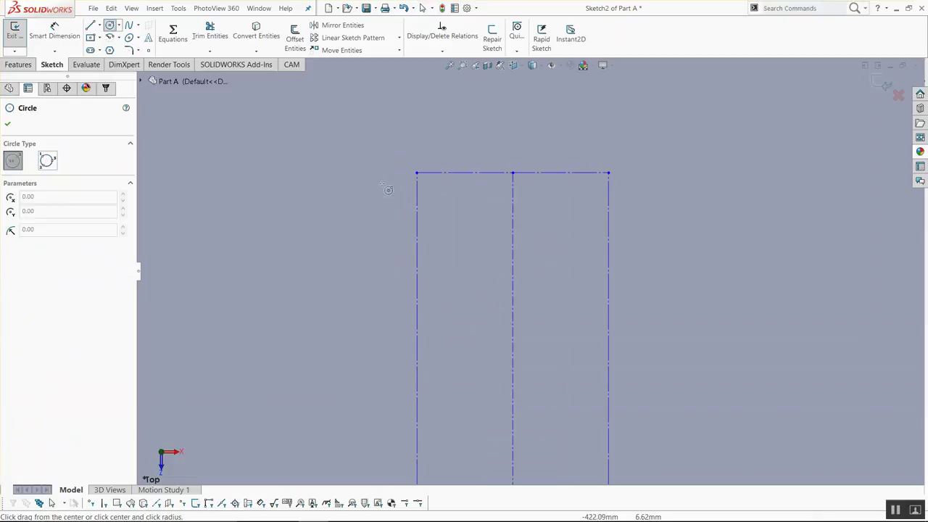
pyautogui.moveTo(429, 186); pyautogui.dragTo(398, 157)
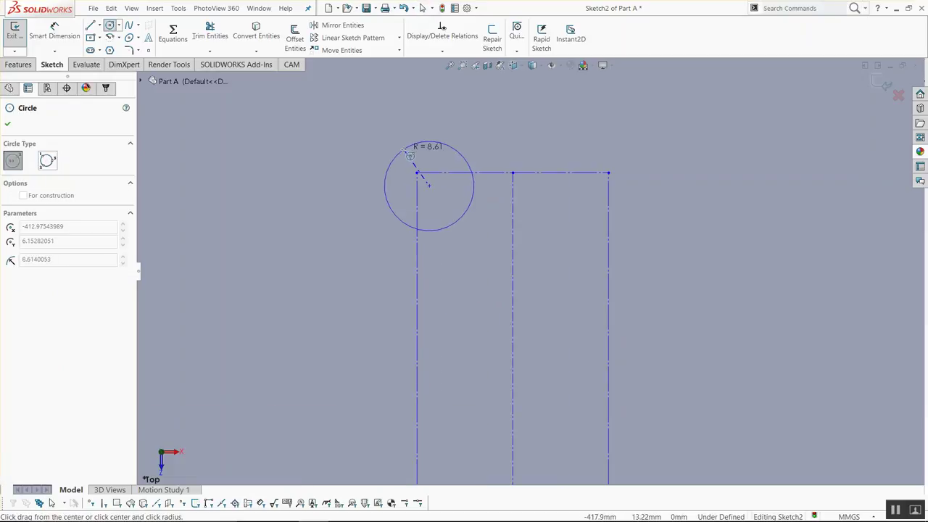
pyautogui.press('Escape')
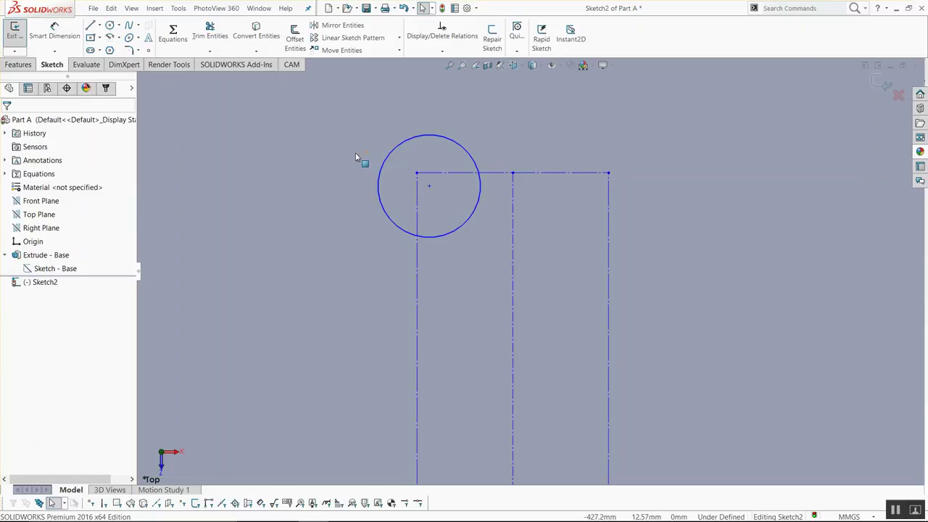
# Dimension the circle's diameter to the global variable "Dogbone" (6.17 mm).
pyautogui.press('s')
pyautogui.click(412, 174)
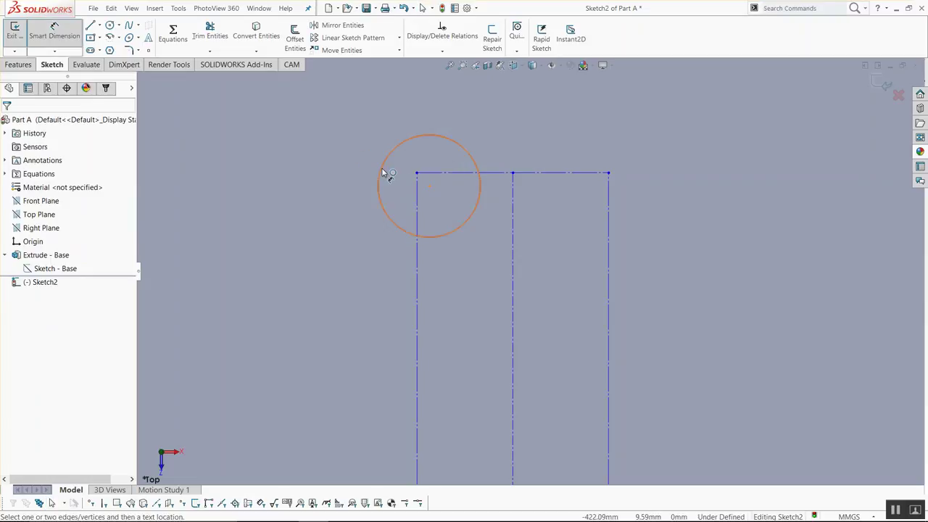
pyautogui.click(383, 176)
pyautogui.click(295, 187)
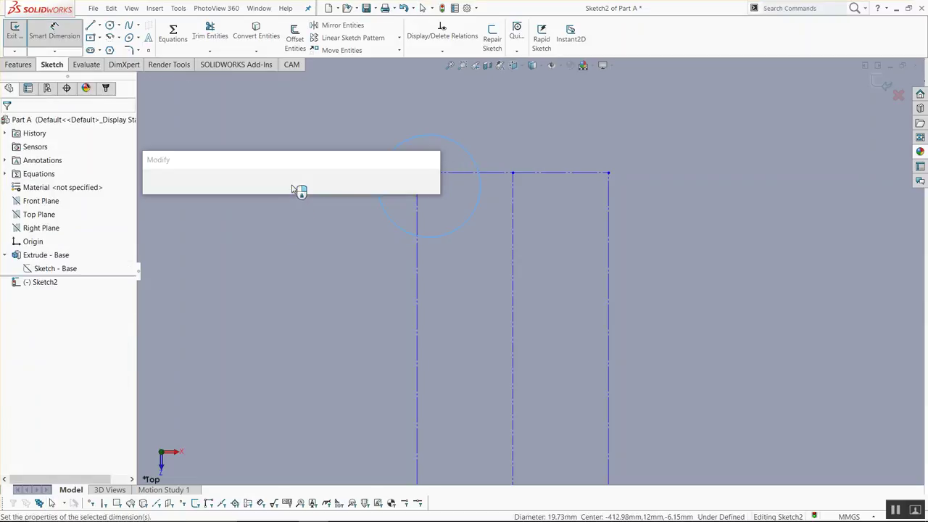
pyautogui.write('="DogBon')
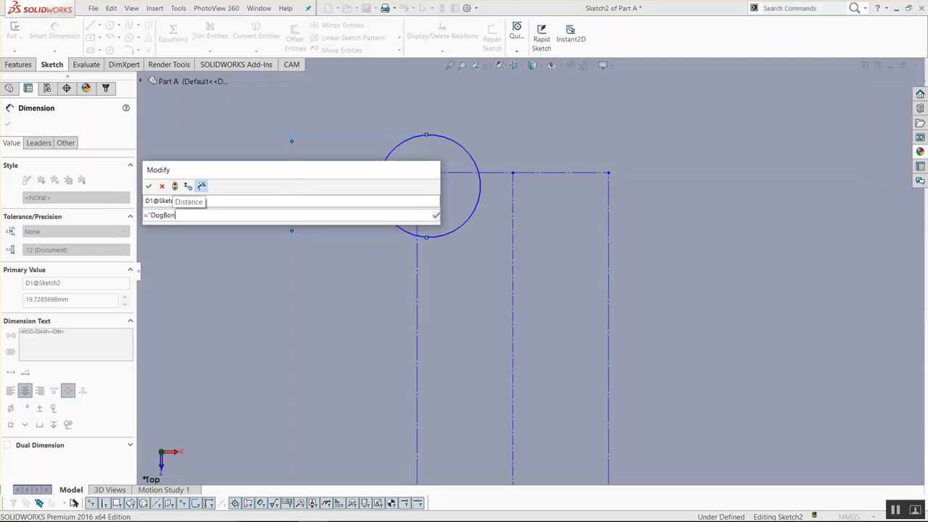
pyautogui.press('BackSpace')
pyautogui.press('BackSpace')
pyautogui.press('BackSpace')
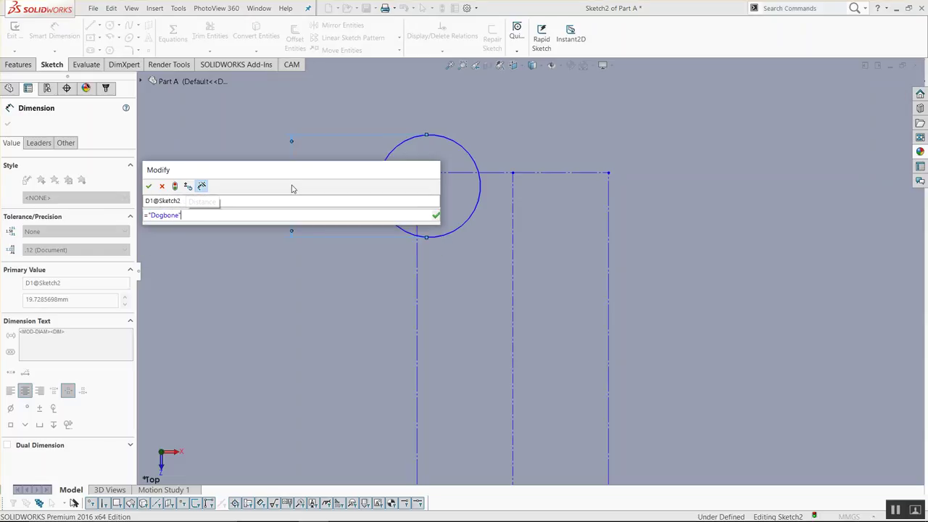
pyautogui.press('Return')
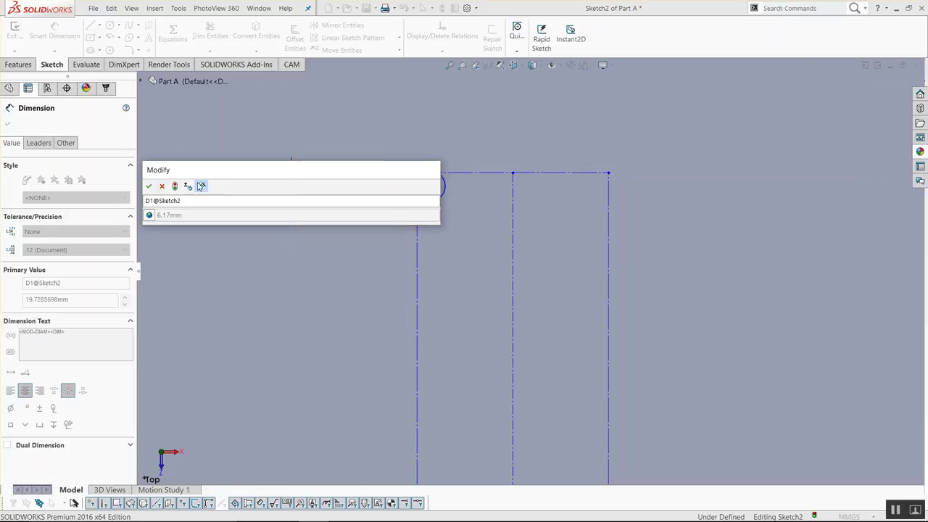
pyautogui.click(149, 186)
pyautogui.press('Escape')
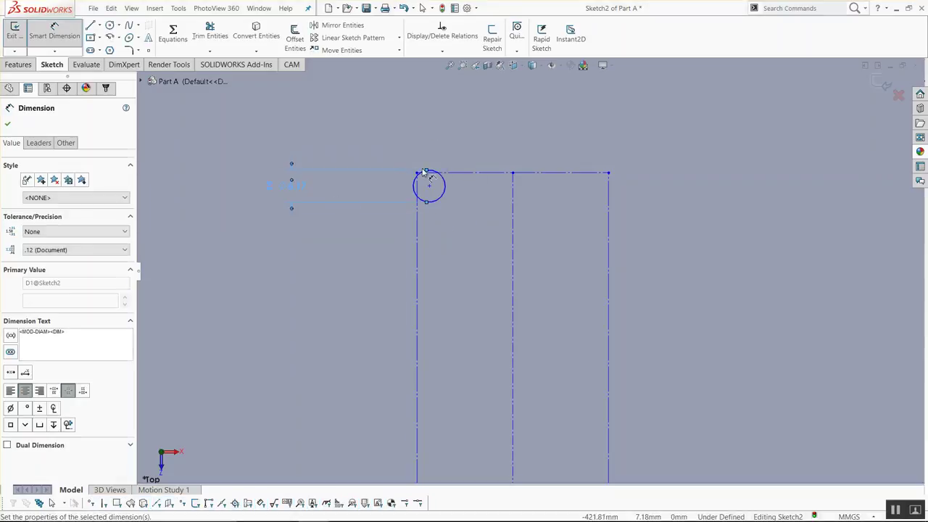
pyautogui.scroll(-3, 396, 163)
pyautogui.scroll(-1, 370, 178)
# Move the circle up and left, then draw the top line from the centreline to the circle.
pyautogui.moveTo(493, 233); pyautogui.dragTo(477, 215)
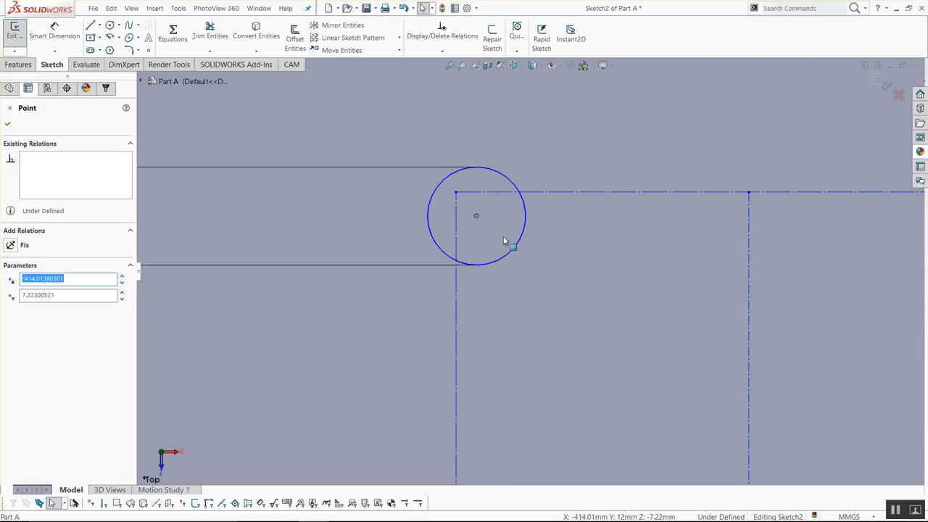
pyautogui.click(504, 243)
pyautogui.press('s')
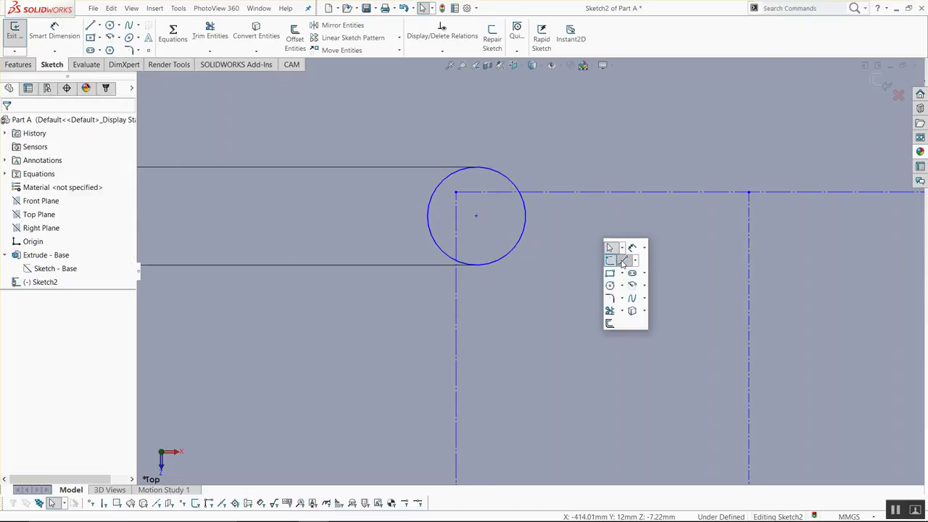
pyautogui.click(623, 257)
pyautogui.click(749, 192)
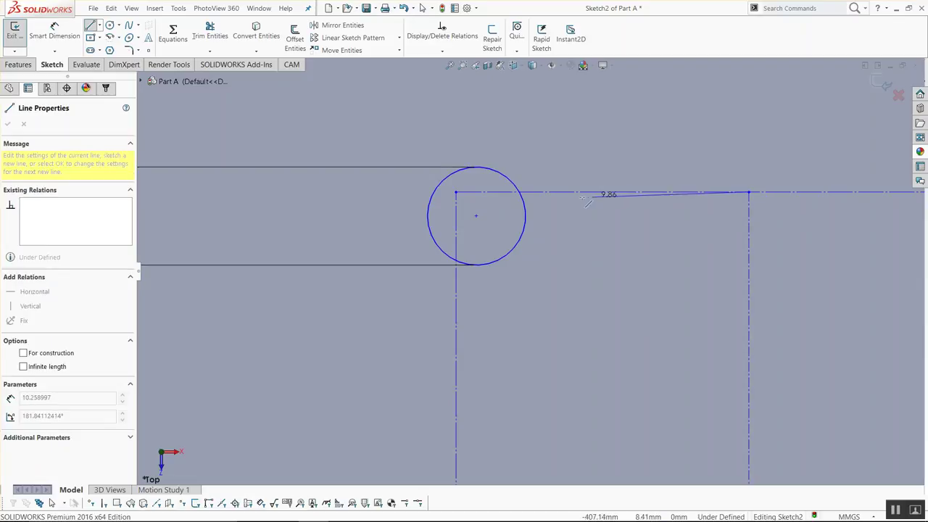
pyautogui.click(456, 192)
pyautogui.press('Escape')
pyautogui.scroll(2, 537, 273)
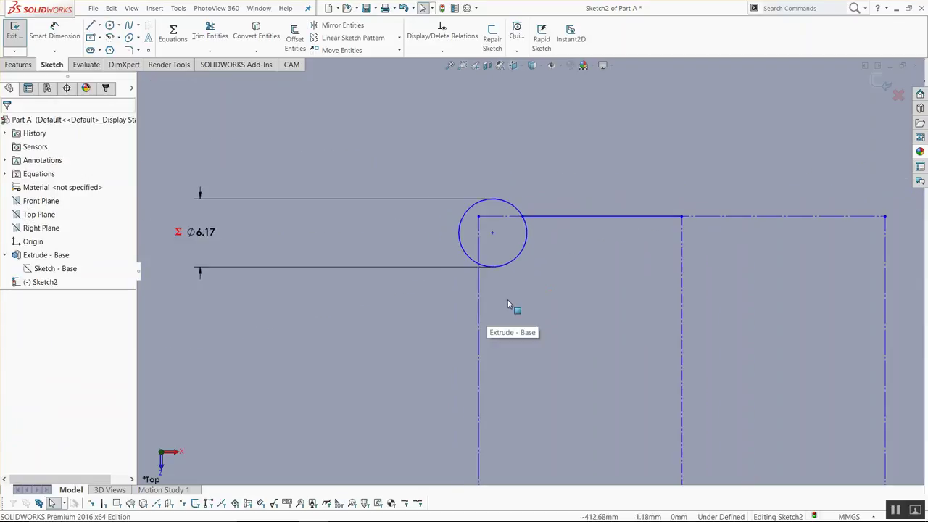
# Draw the side line from the circle's bottom point down to the plate's bottom edge.
pyautogui.press('s')
pyautogui.click(517, 312)
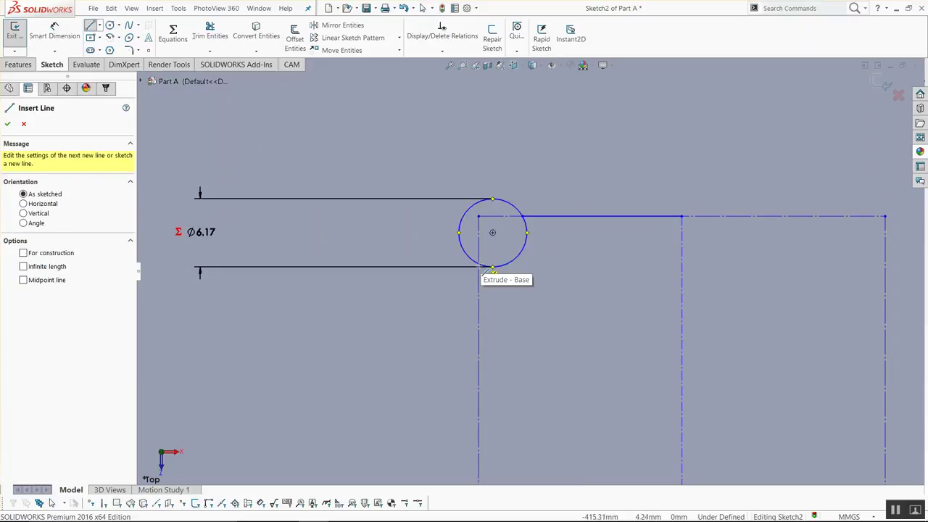
pyautogui.click(493, 268)
pyautogui.scroll(2, 482, 384)
pyautogui.scroll(3, 501, 406)
pyautogui.scroll(-3, 503, 420)
pyautogui.scroll(-2, 524, 360)
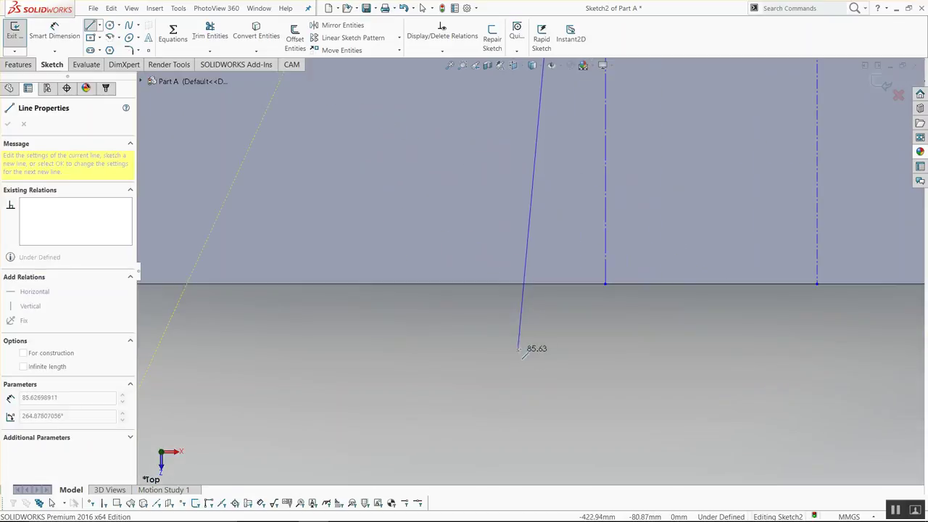
pyautogui.click(529, 285)
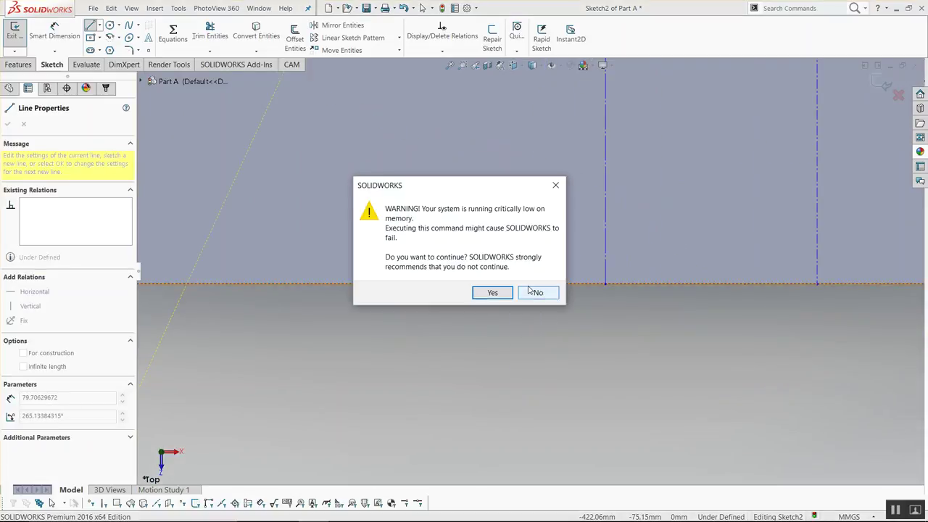
pyautogui.click(493, 292)
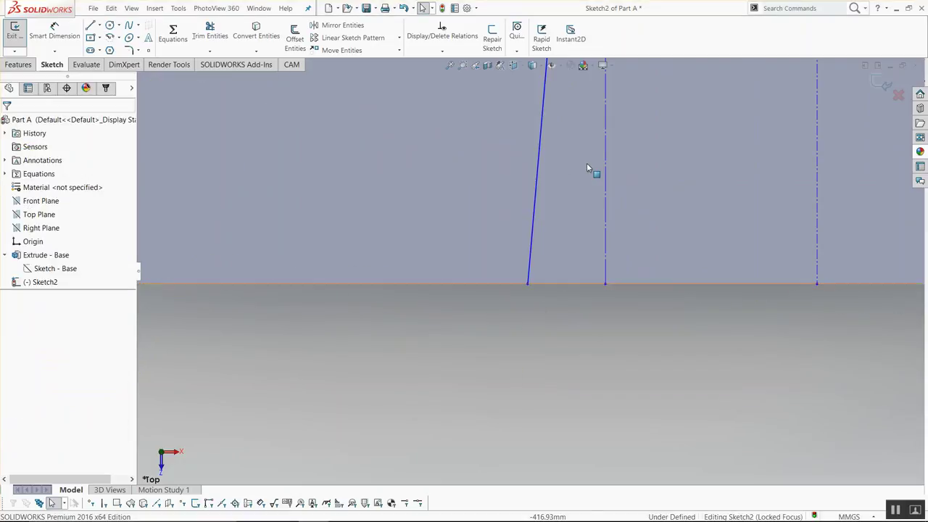
pyautogui.scroll(2, 587, 164)
pyautogui.scroll(1, 584, 156)
pyautogui.scroll(-2, 551, 152)
pyautogui.scroll(-2, 553, 148)
pyautogui.scroll(-1, 550, 151)
# Trim the circle into an arc around the corner.
pyautogui.press('s')
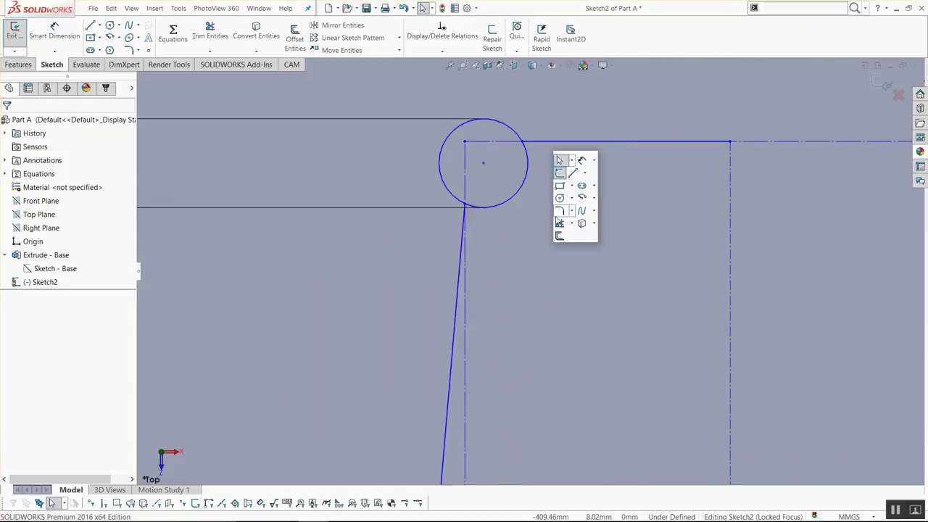
pyautogui.click(559, 224)
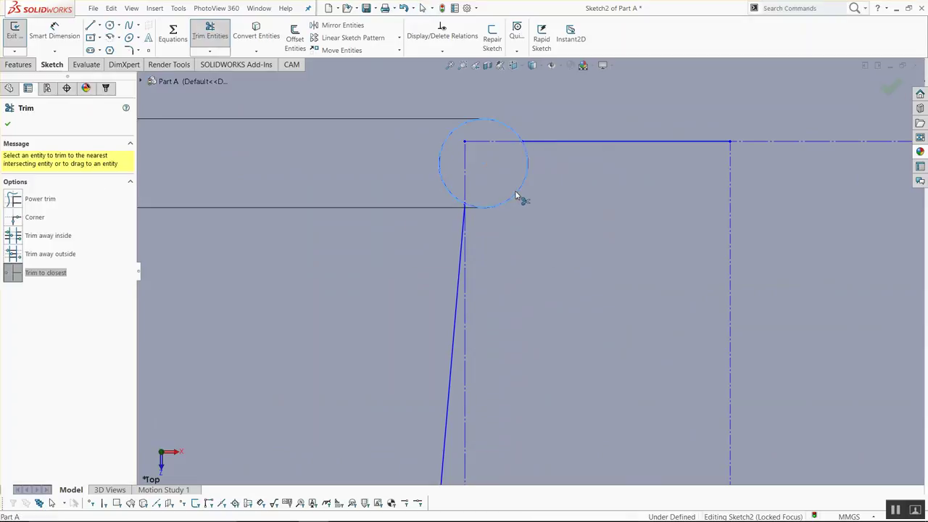
pyautogui.press('Escape')
pyautogui.scroll(-3, 496, 168)
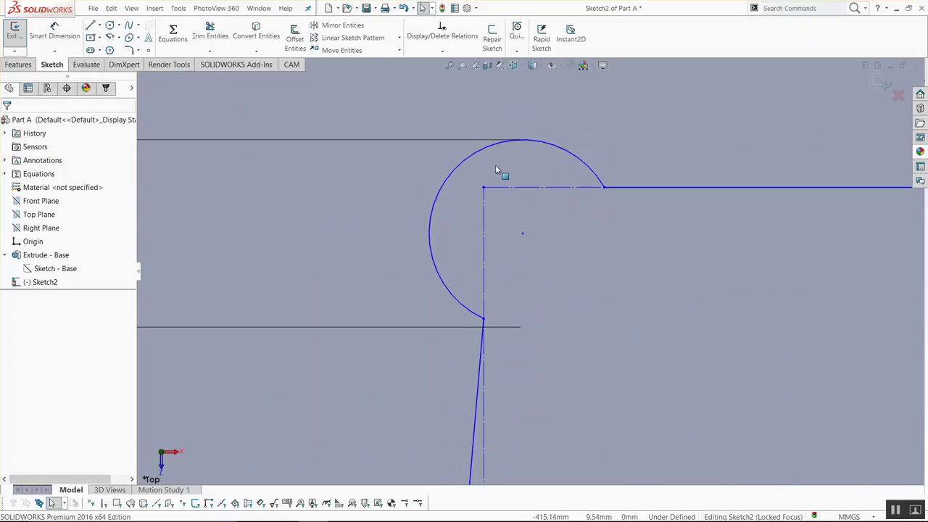
# Draw a vertical and a horizontal centerline from the corner point to the circle.
pyautogui.press('s')
pyautogui.click(535, 193)
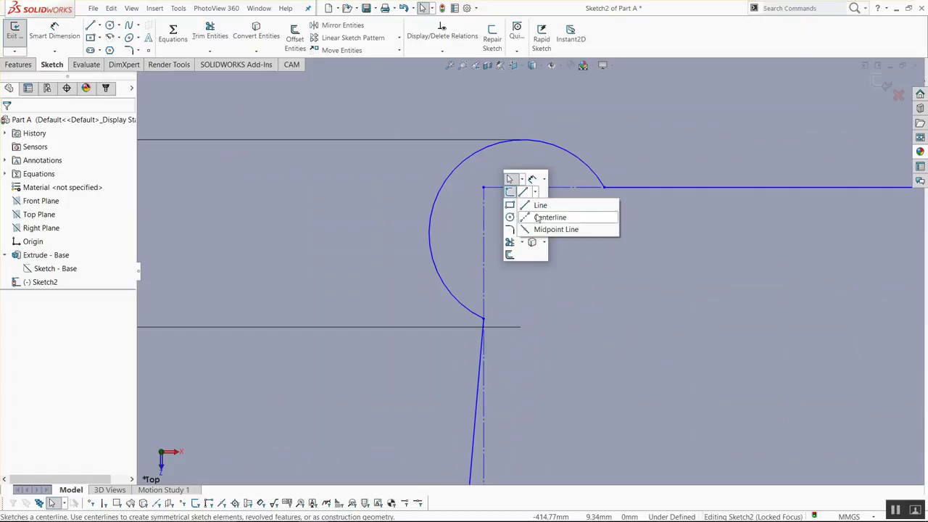
pyautogui.click(551, 218)
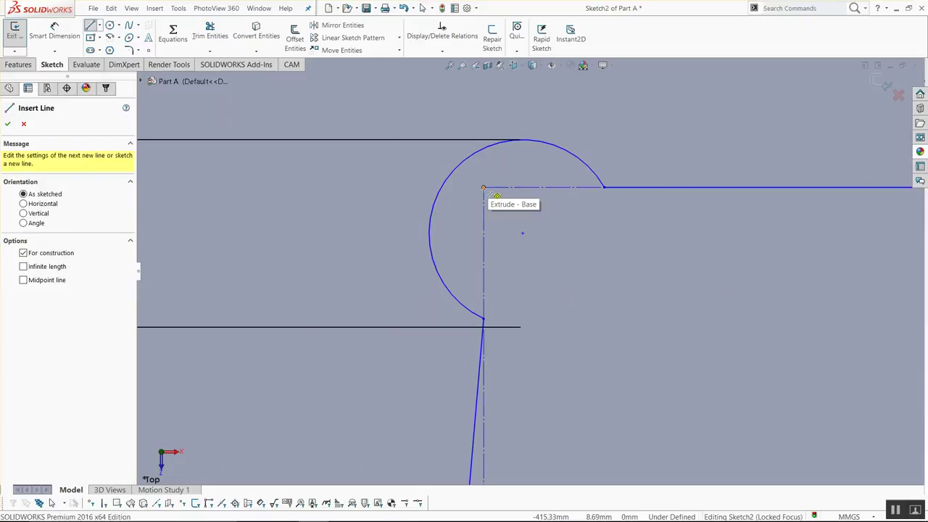
pyautogui.click(484, 188)
pyautogui.click(484, 149)
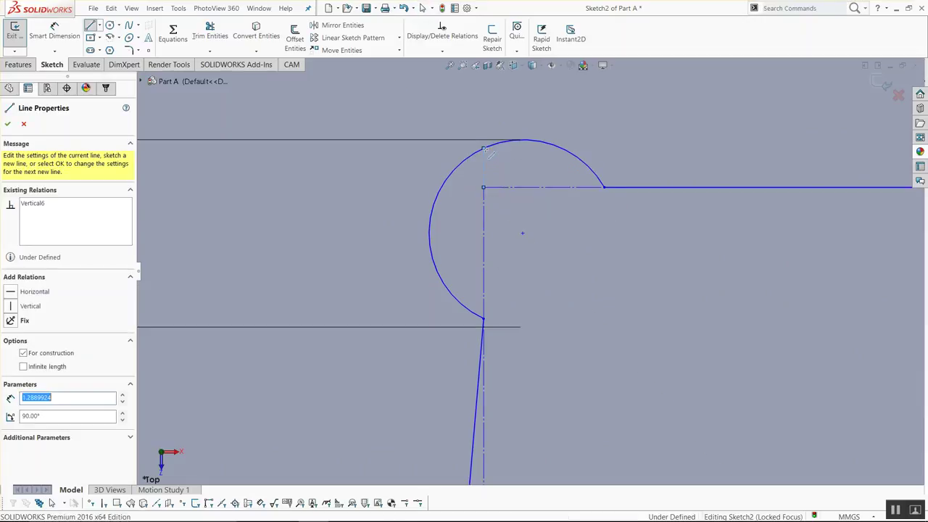
pyautogui.press('Escape')
pyautogui.press('s')
pyautogui.click(542, 186)
pyautogui.click(569, 220)
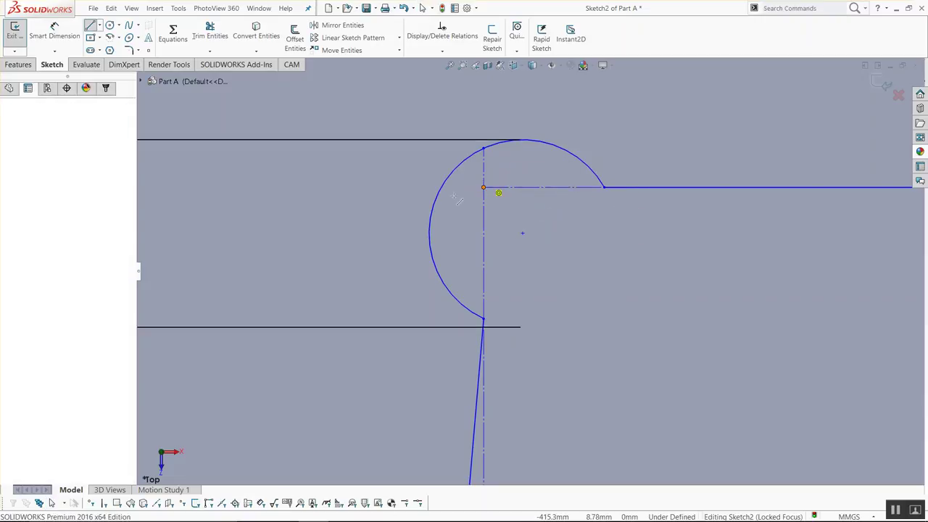
pyautogui.click(484, 188)
pyautogui.click(441, 188)
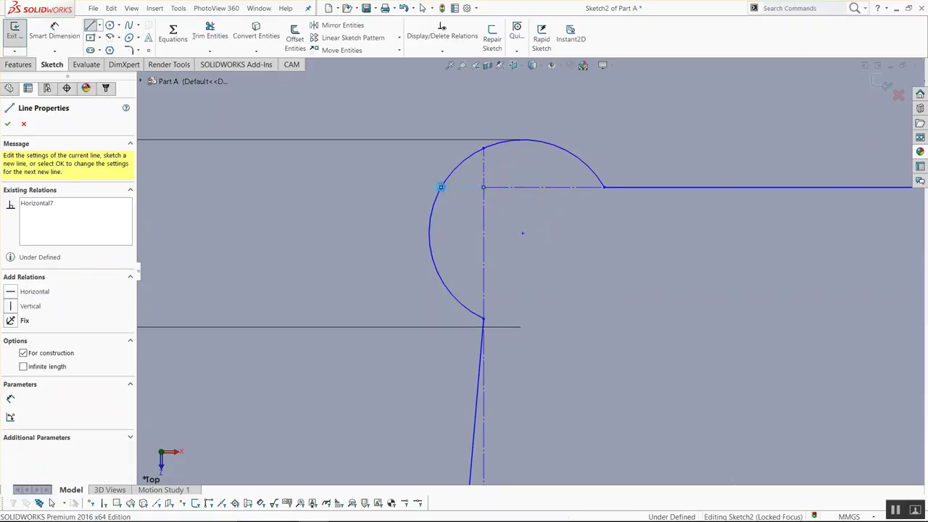
pyautogui.press('Escape')
pyautogui.scroll(-3, 514, 158)
# Dimension the vertical centerline to the DogboneVertical variable (0.50).
pyautogui.press('s')
pyautogui.click(545, 216)
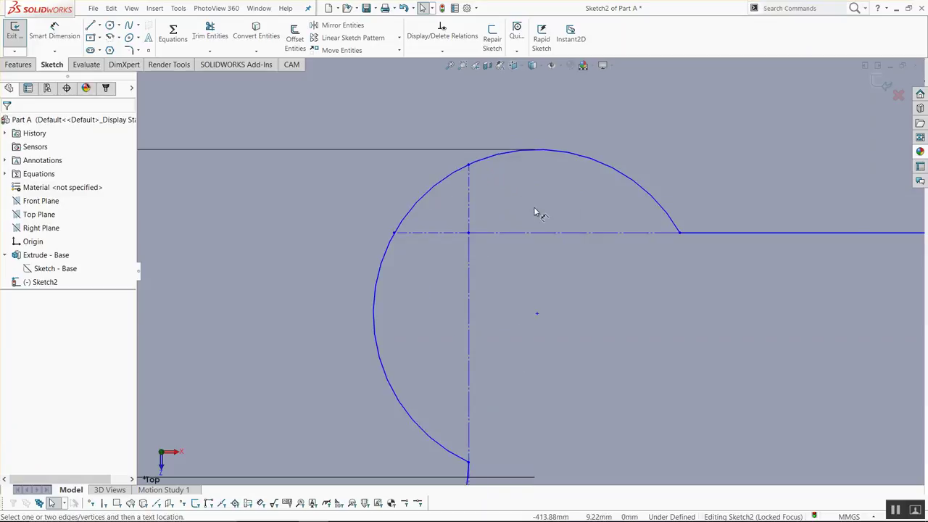
pyautogui.click(469, 209)
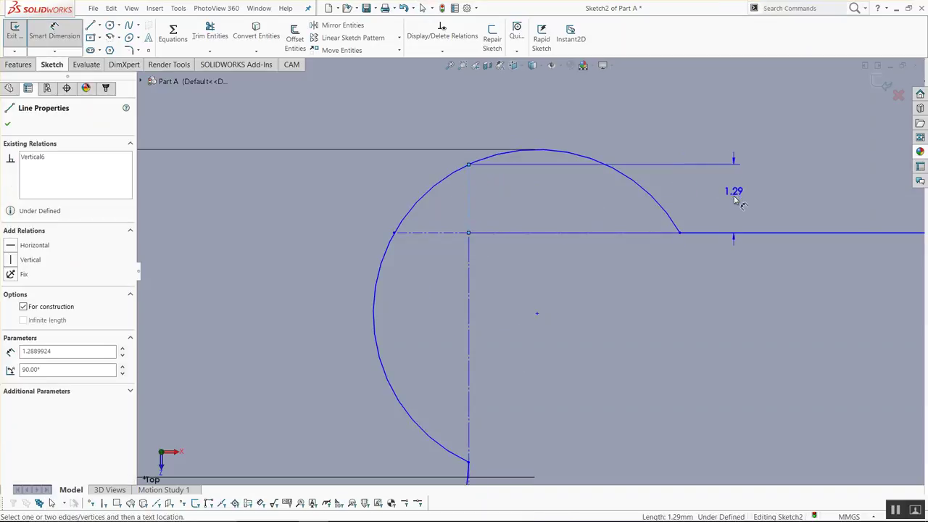
pyautogui.click(736, 200)
pyautogui.write('=')
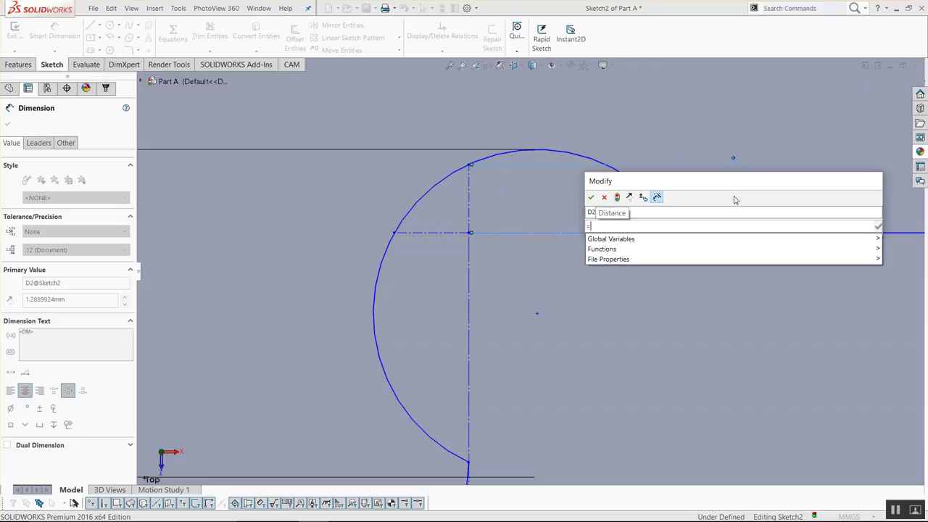
pyautogui.write('"')
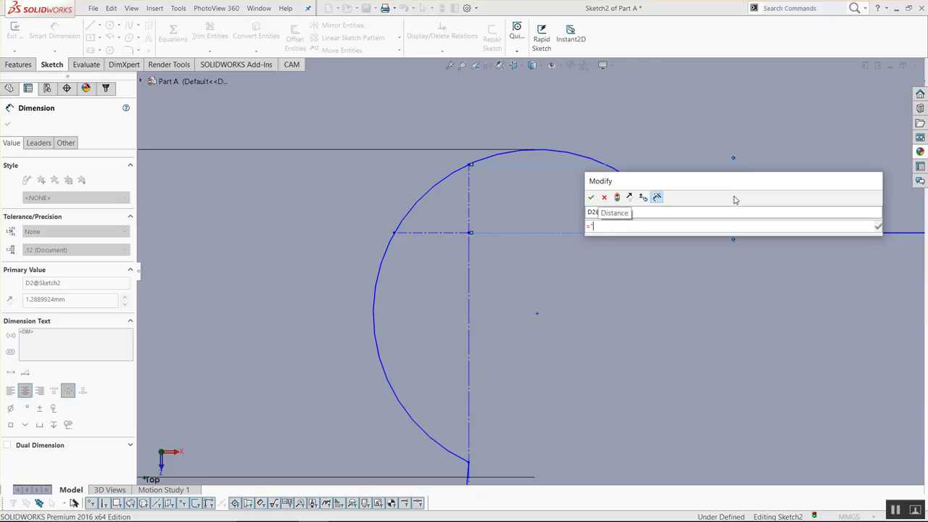
pyautogui.write('Join')
pyautogui.write('"DogboneVertical"')
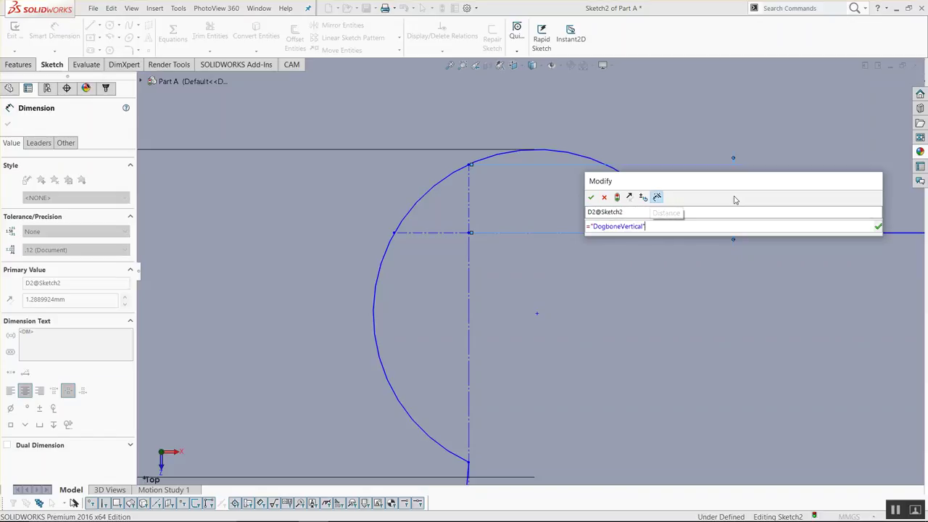
pyautogui.press('Return')
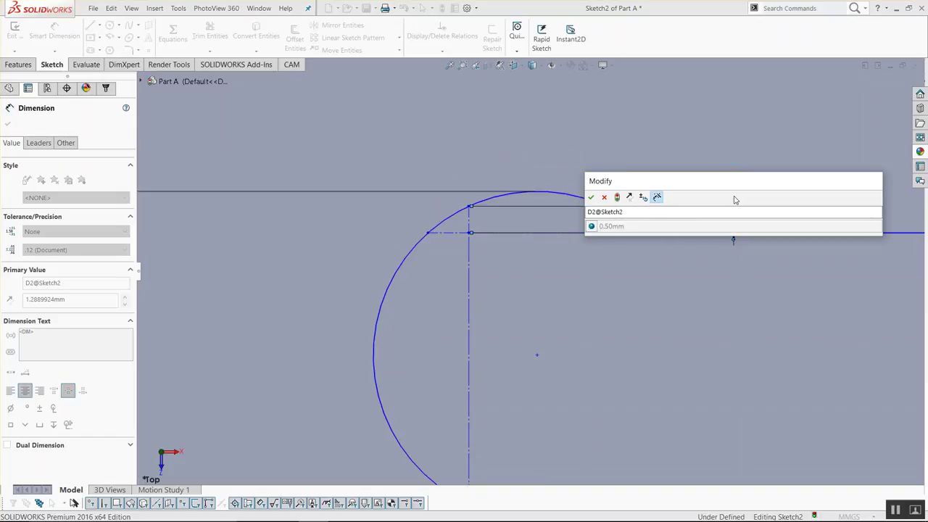
pyautogui.click(592, 198)
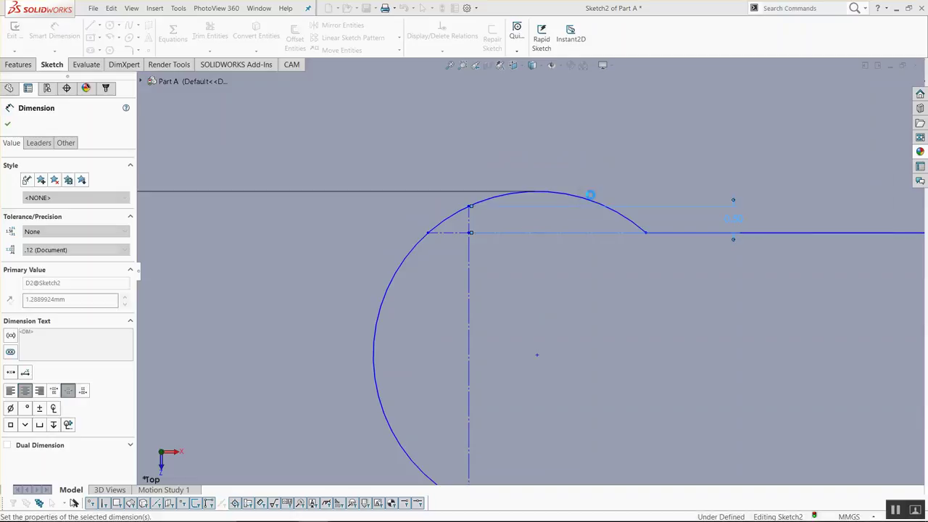
pyautogui.press('Escape')
# Dimension the horizontal centerline to the DogboneHorizontal variable (1 mm).
pyautogui.press('s')
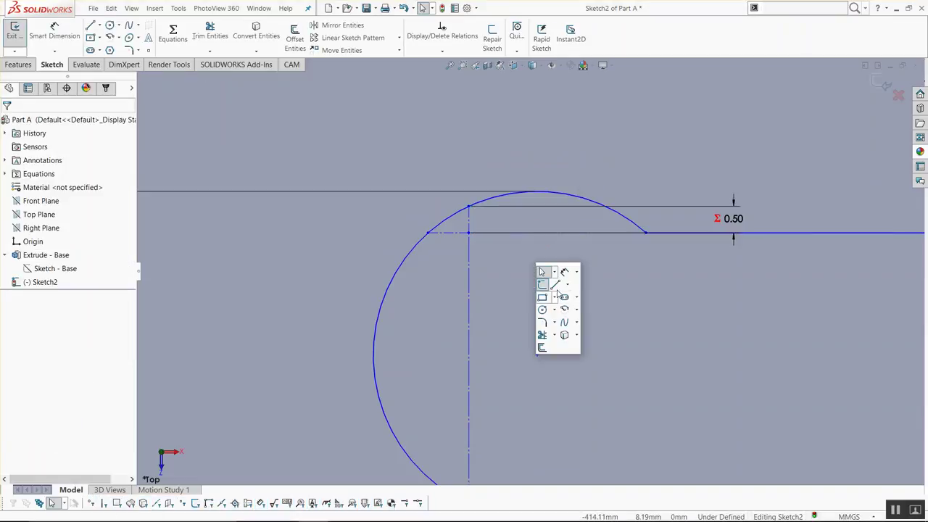
pyautogui.click(564, 272)
pyautogui.click(448, 233)
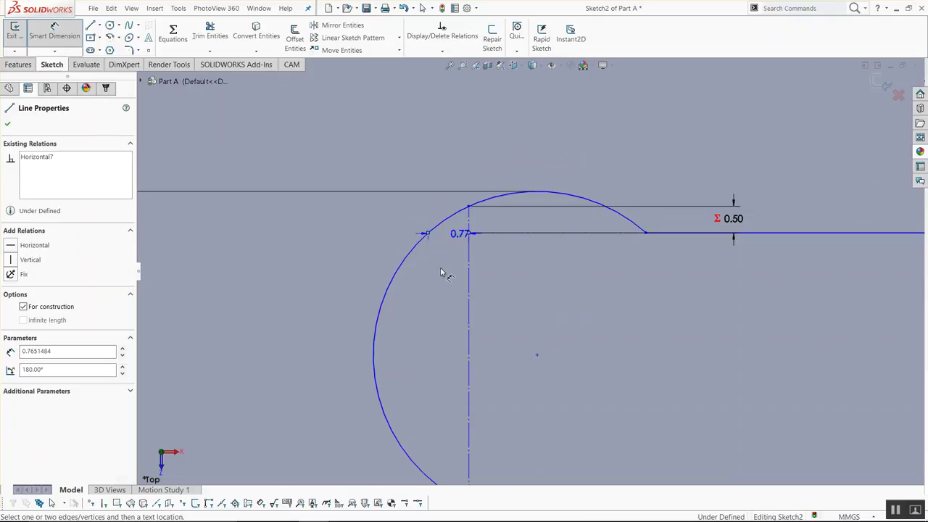
pyautogui.click(316, 290)
pyautogui.write('=')
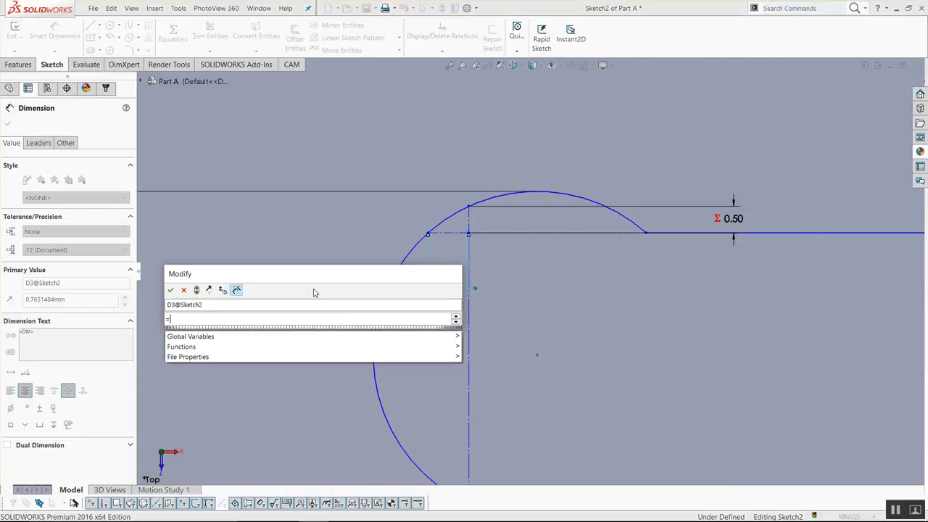
pyautogui.write('"DogboneHorizontal')
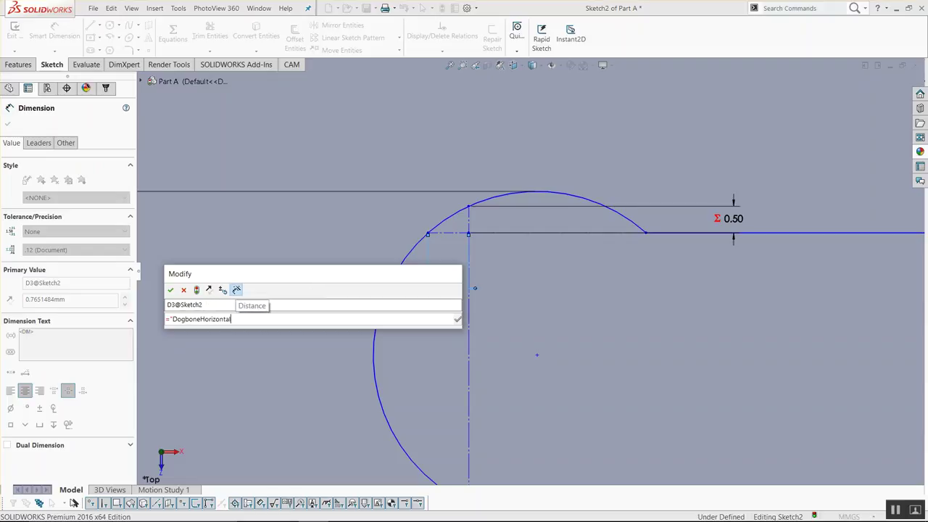
pyautogui.press('Return')
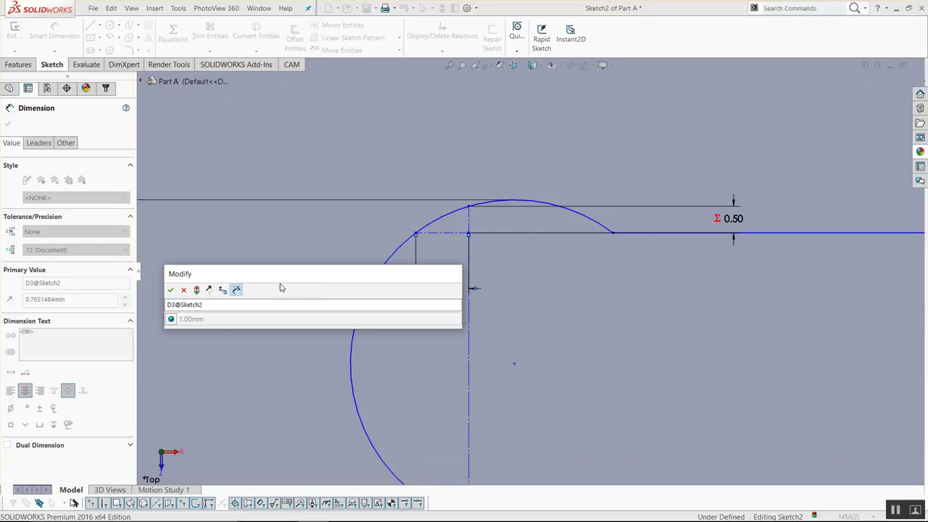
pyautogui.click(170, 289)
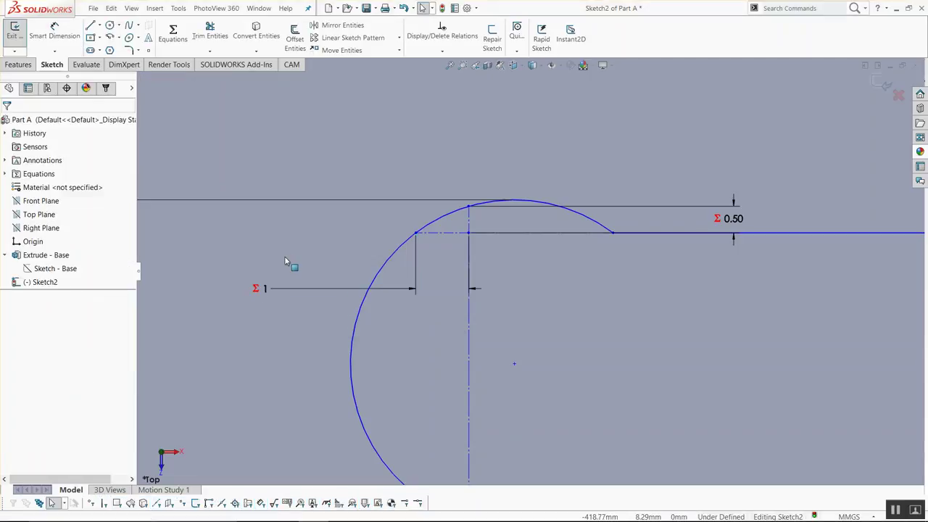
pyautogui.scroll(2, 634, 381)
pyautogui.scroll(3, 622, 392)
pyautogui.scroll(3, 606, 383)
pyautogui.scroll(2, 573, 346)
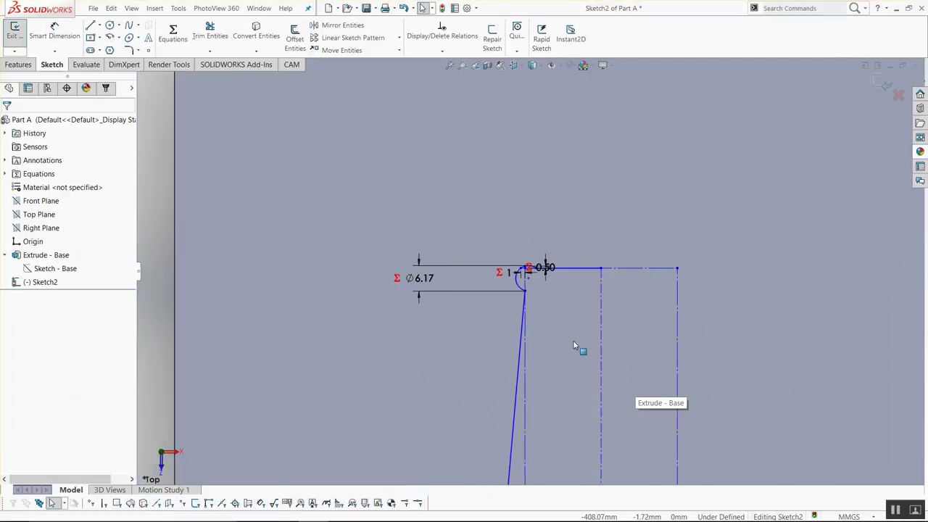
pyautogui.scroll(2, 546, 312)
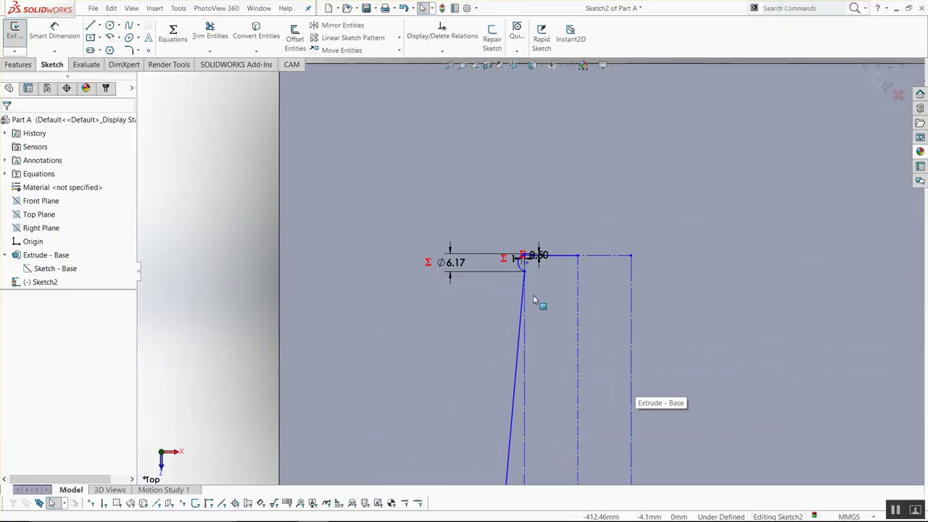
pyautogui.scroll(-2, 552, 262)
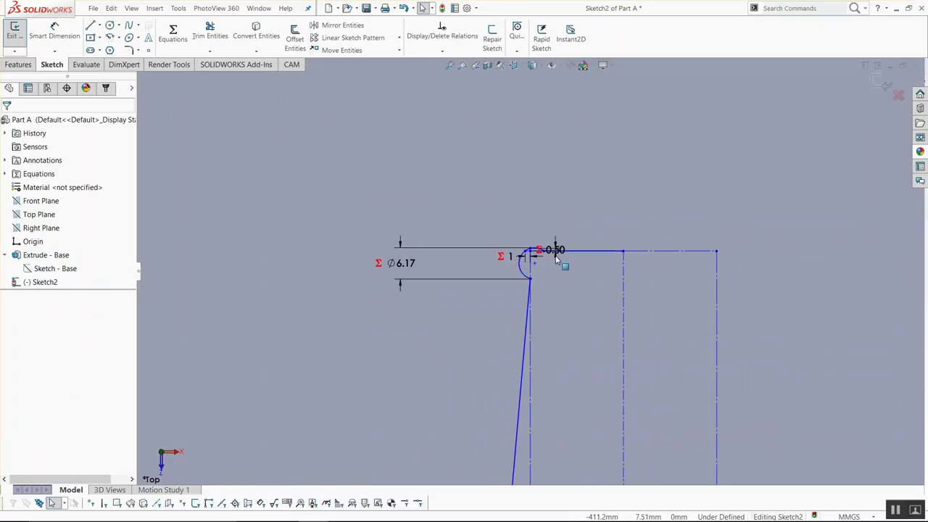
pyautogui.scroll(-5, 557, 260)
# Fillet both circle-to-line corners with a 1 mm sketch fillet.
pyautogui.press('s')
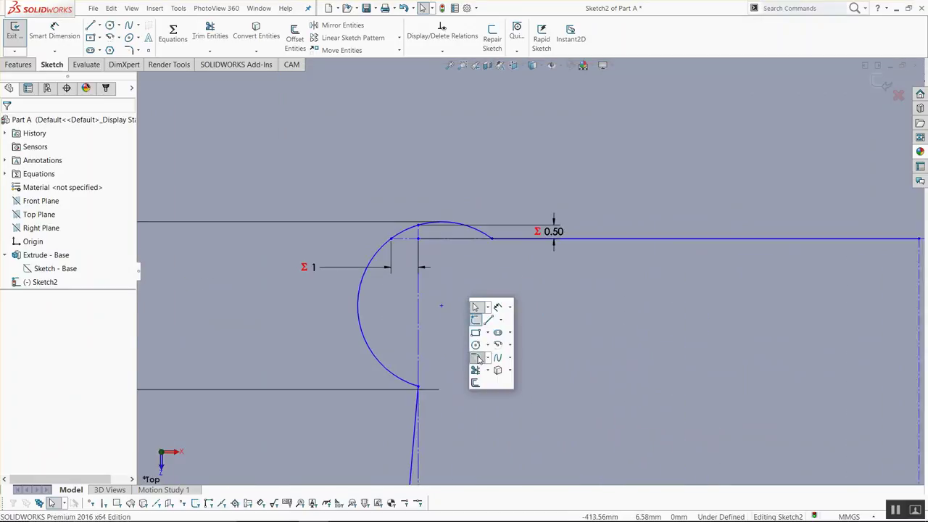
pyautogui.click(476, 358)
pyautogui.click(417, 390)
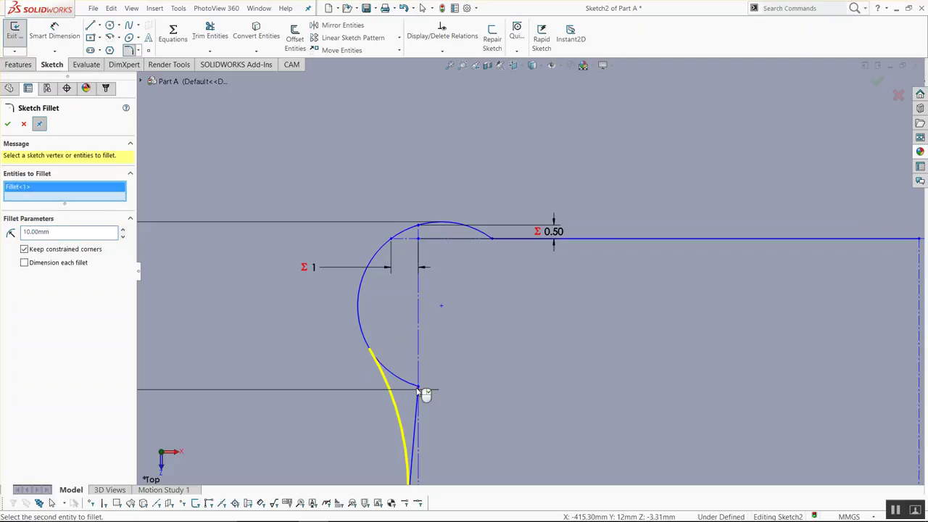
pyautogui.doubleClick(61, 232)
pyautogui.write('1')
pyautogui.press('Tab')
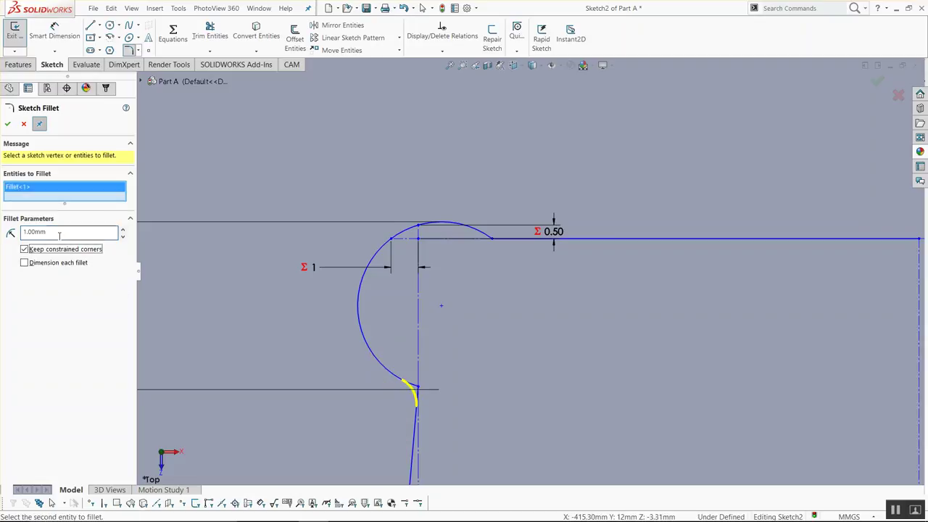
pyautogui.click(494, 242)
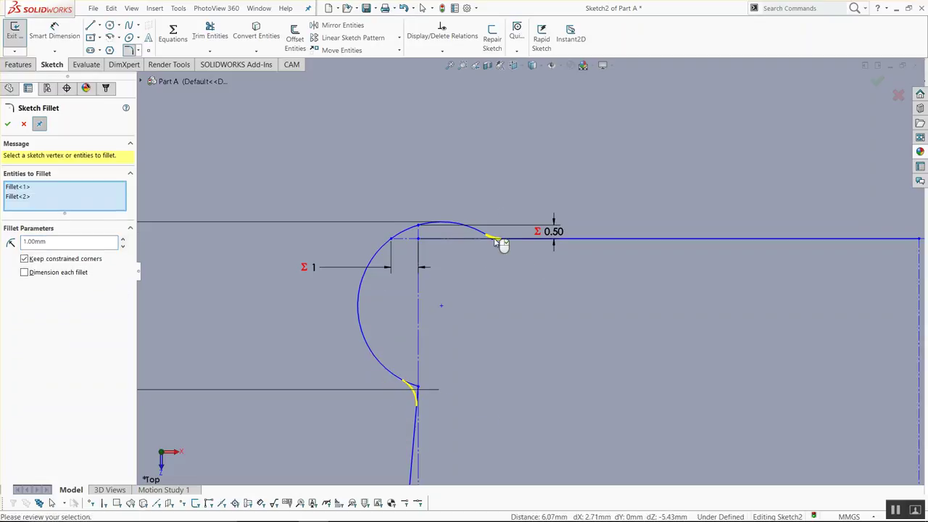
pyautogui.press('Return')
pyautogui.moveTo(494, 264); pyautogui.dragTo(498, 166)
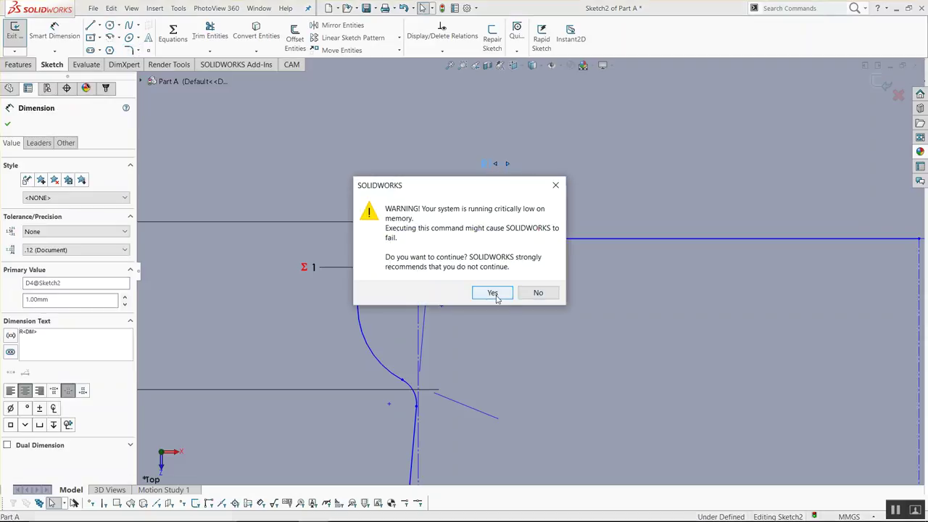
# Link the fillet radius to the FilletSmall variable, giving 1.20 mm.
pyautogui.click(491, 292)
pyautogui.write('="FilletSm')
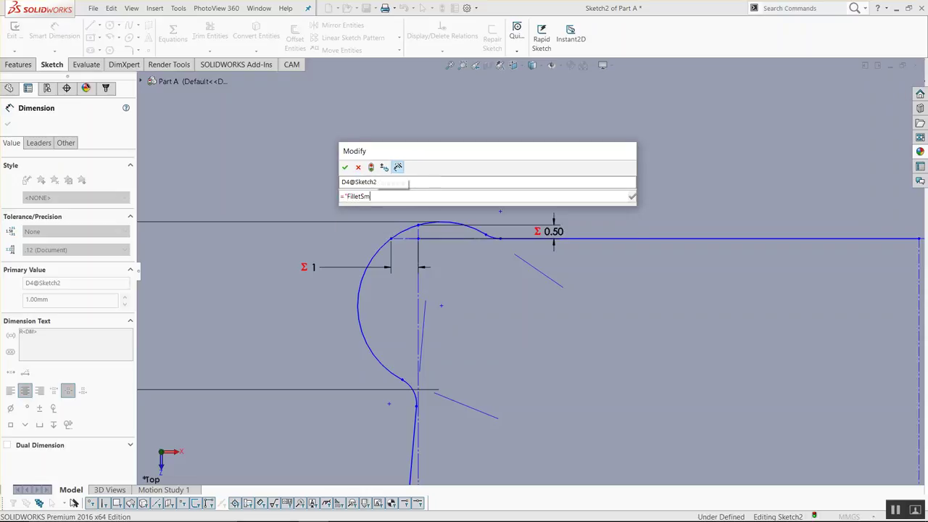
pyautogui.press('Return')
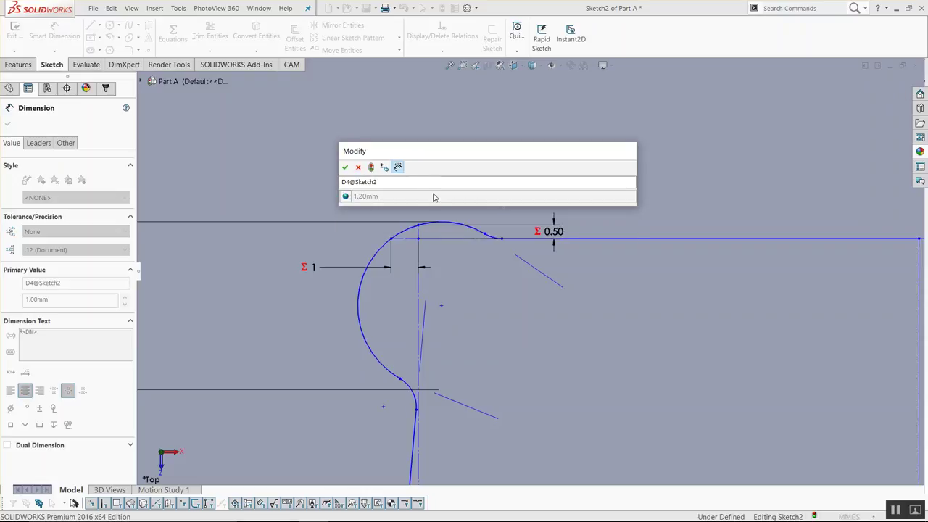
pyautogui.press('Return')
# Select the whole connected dogbone outline via the horizontal slot line.
pyautogui.press('Escape')
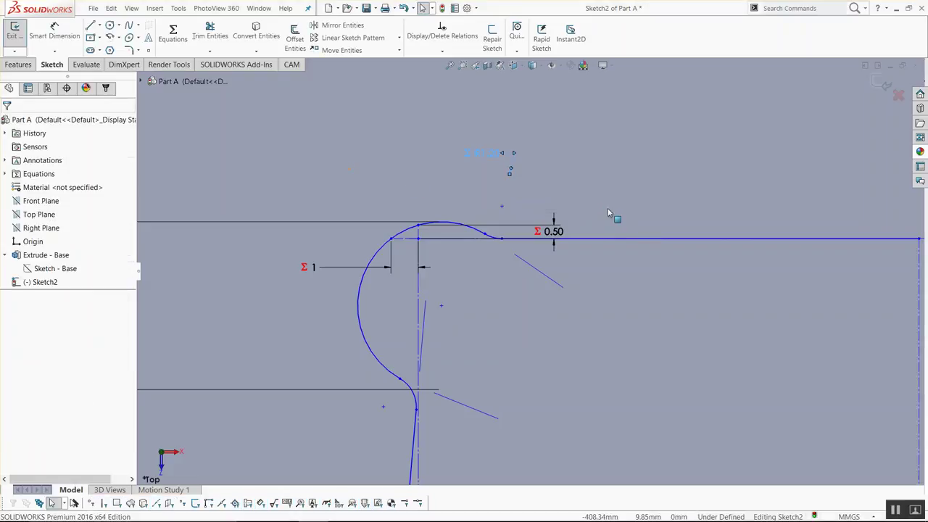
pyautogui.press('f')
pyautogui.click(641, 259)
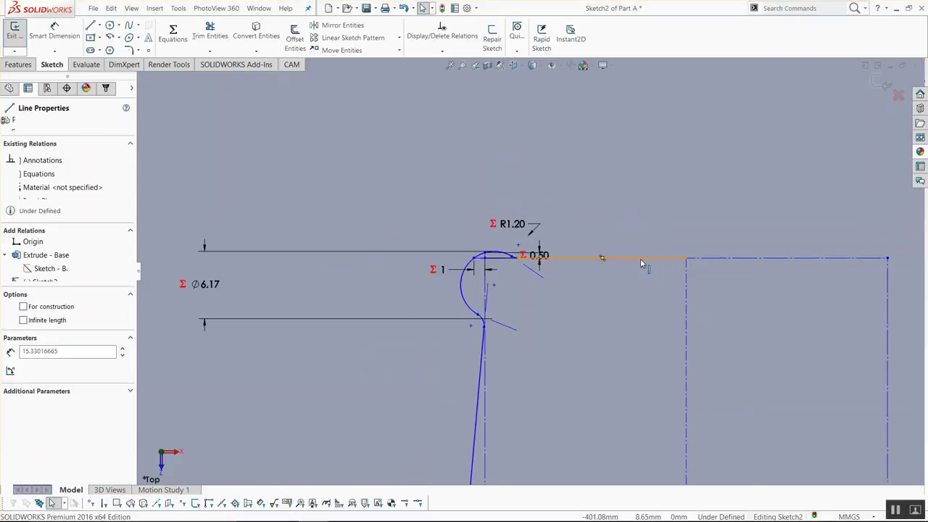
pyautogui.rightClick(640, 262)
pyautogui.click(668, 297)
pyautogui.scroll(3, 571, 368)
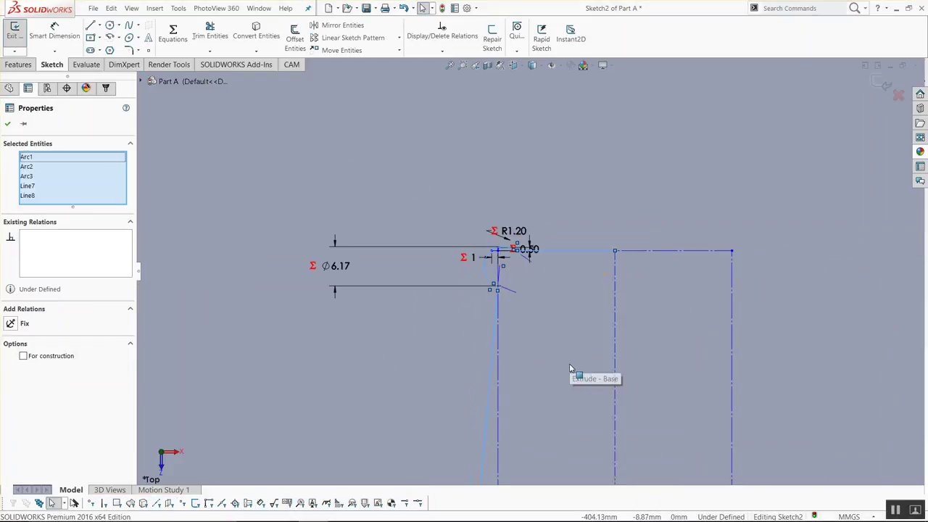
pyautogui.scroll(3, 571, 368)
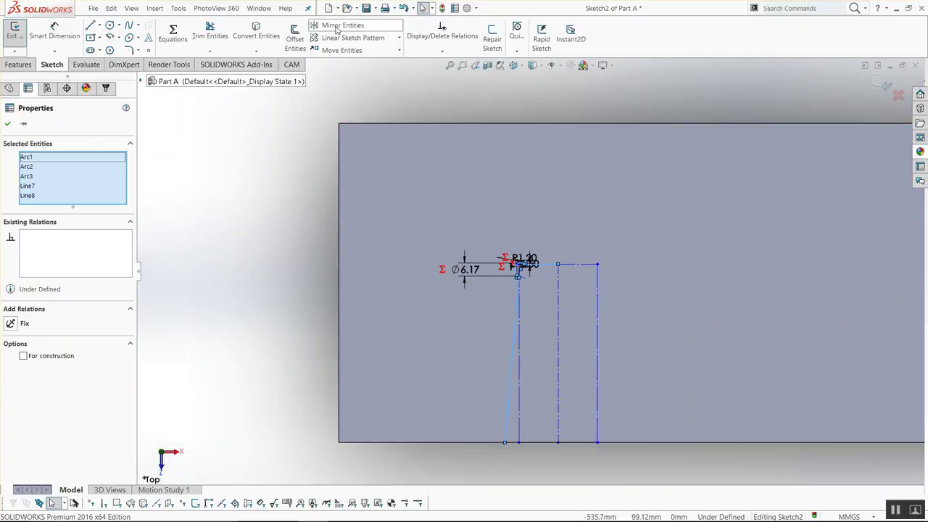
# Mirror the selected outline about the vertical centreline.
pyautogui.click(335, 26)
pyautogui.click(64, 293)
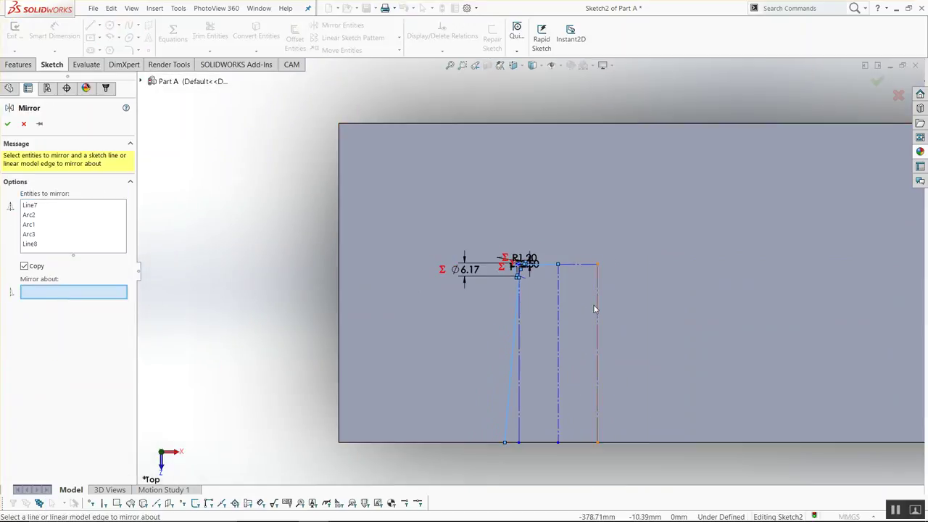
pyautogui.click(559, 313)
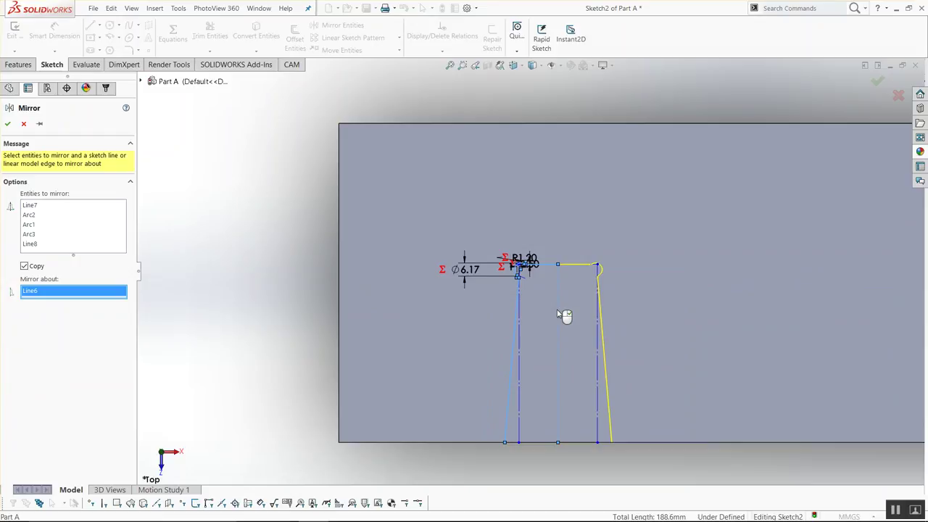
pyautogui.rightClick(558, 314)
pyautogui.scroll(-2, 562, 297)
pyautogui.scroll(-3, 563, 290)
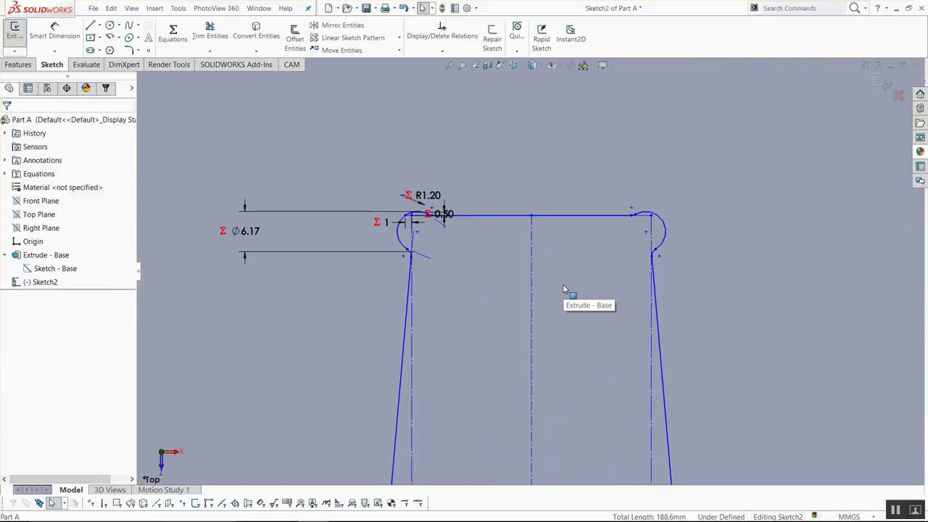
# Dimension the gap between the two vertical construction lines to JointWidth, 12.34 mm.
pyautogui.press('s')
pyautogui.click(596, 296)
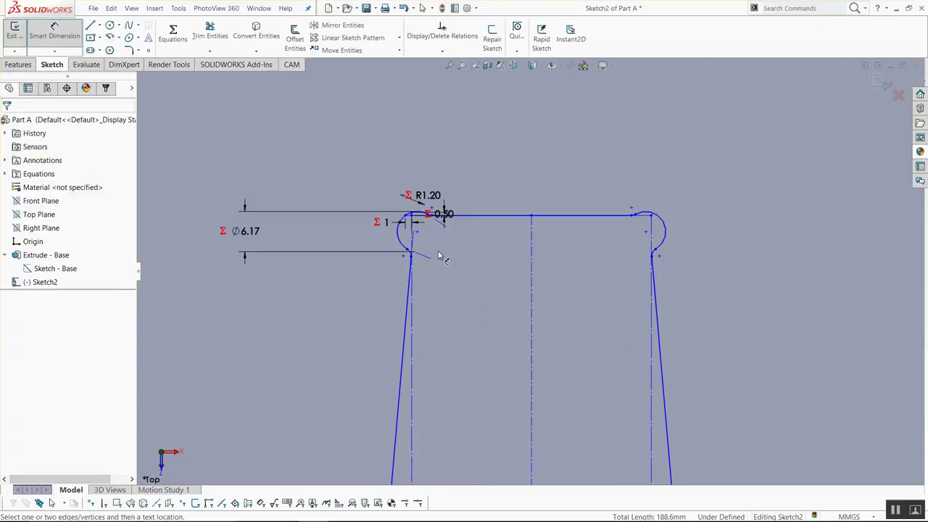
pyautogui.click(413, 307)
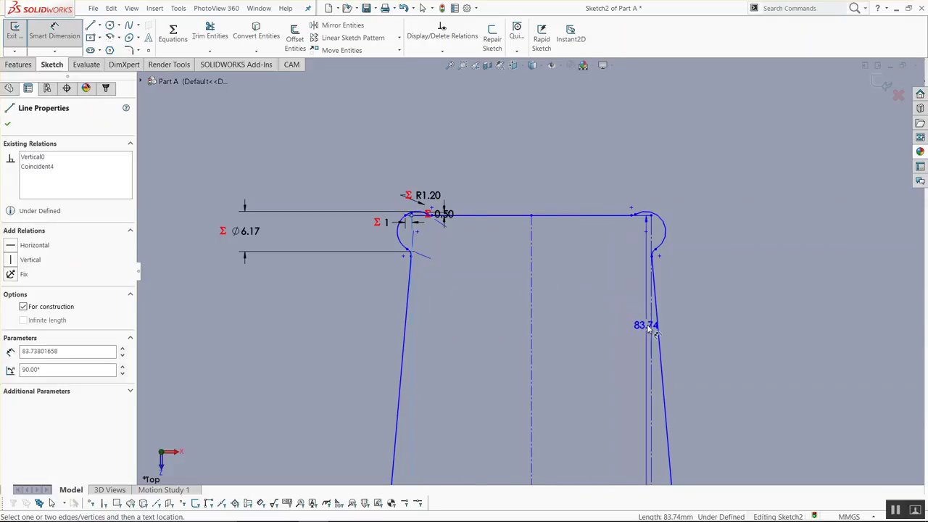
pyautogui.click(648, 328)
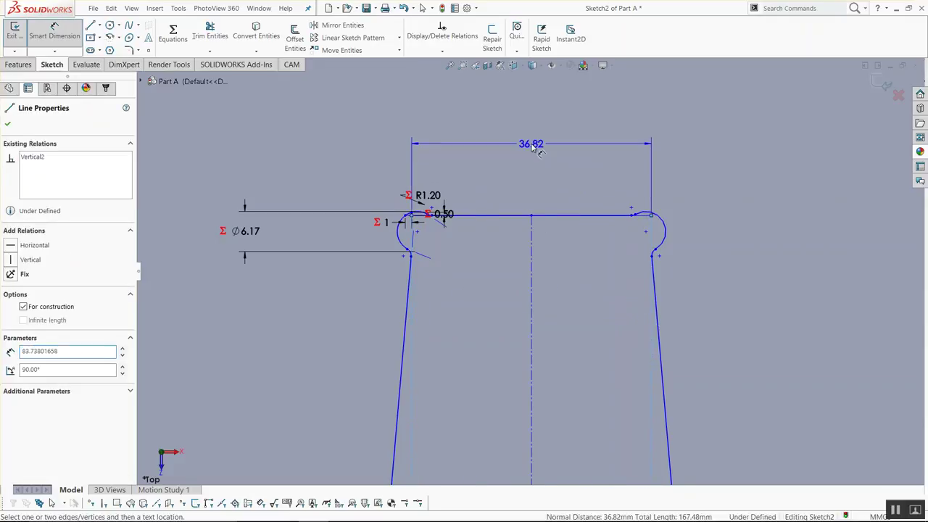
pyautogui.click(532, 144)
pyautogui.click(492, 292)
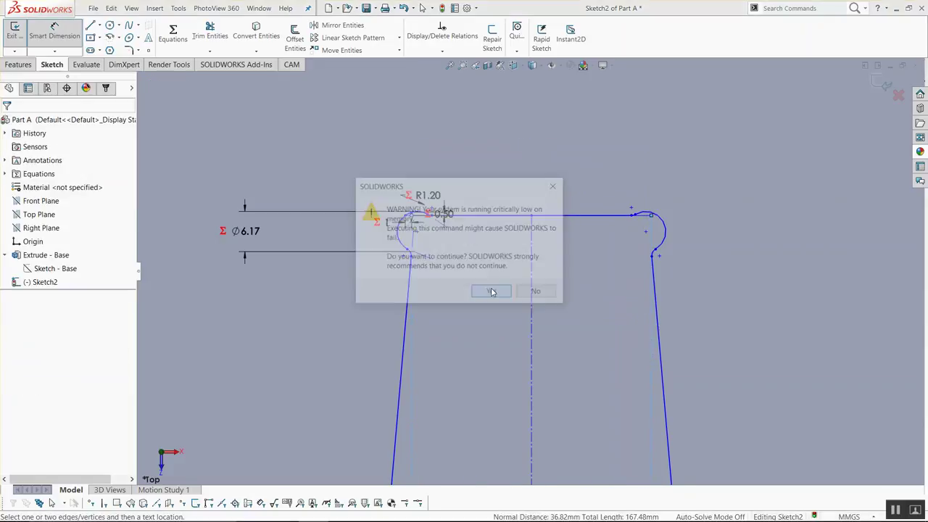
pyautogui.write('=')
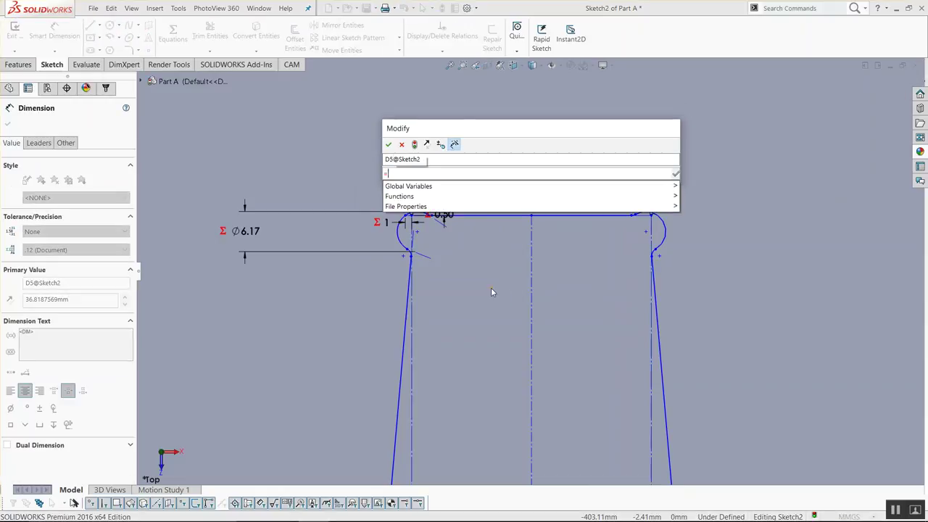
pyautogui.write('Joi')
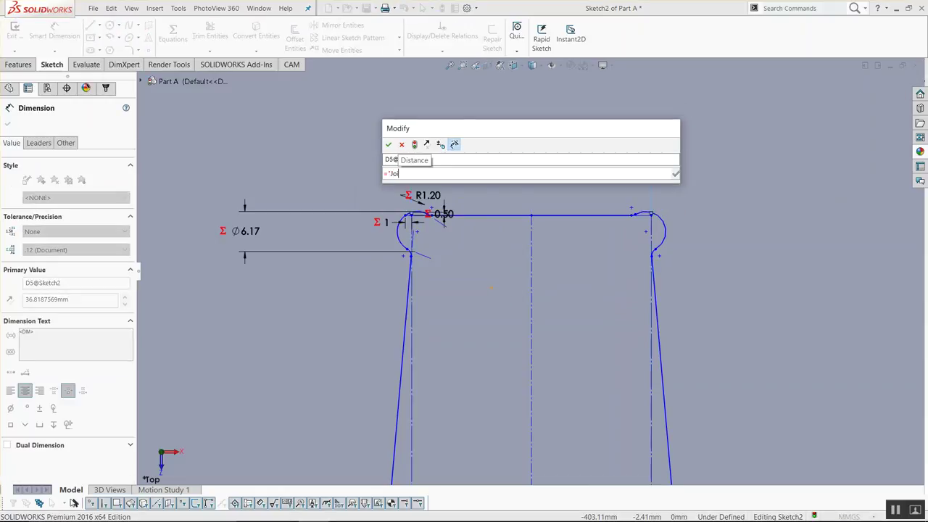
pyautogui.write('"')
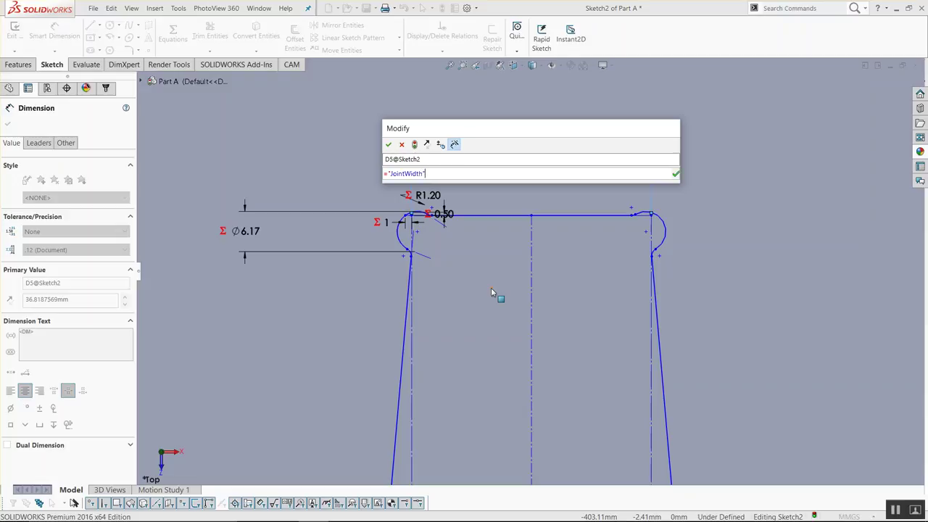
pyautogui.press('Return')
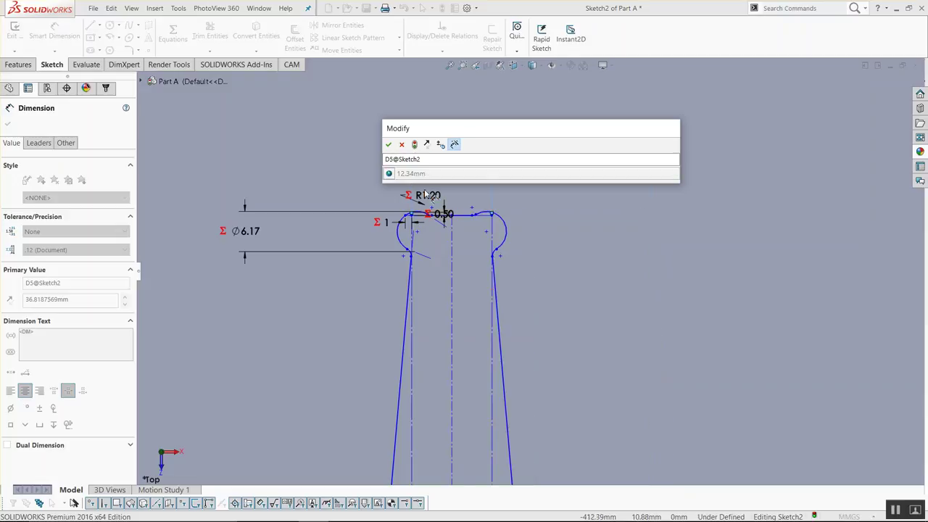
pyautogui.click(389, 144)
pyautogui.press('Escape')
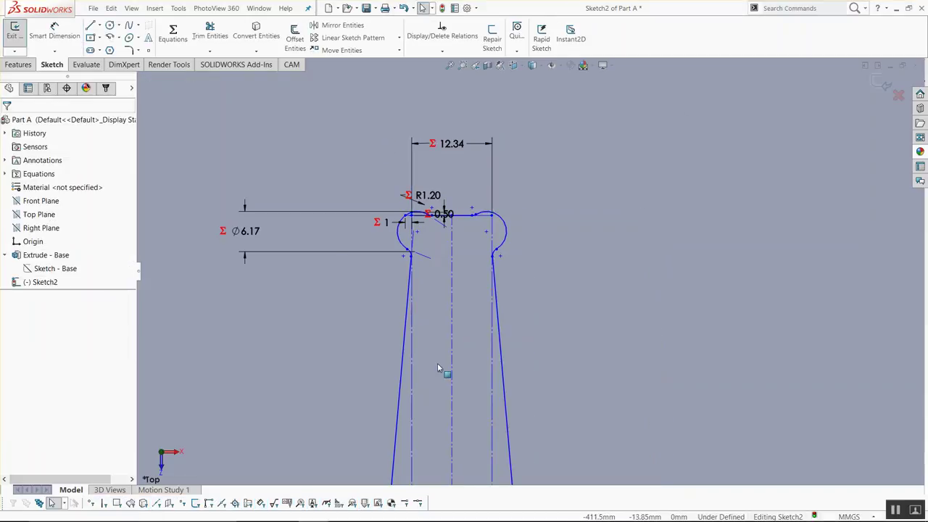
pyautogui.scroll(3, 438, 362)
# Dimension the slot's bottom opening as ClearanceLoose + SheetHeight + ClearanceLoose, giving 12.80 mm.
pyautogui.scroll(-4, 501, 419)
pyautogui.press('s')
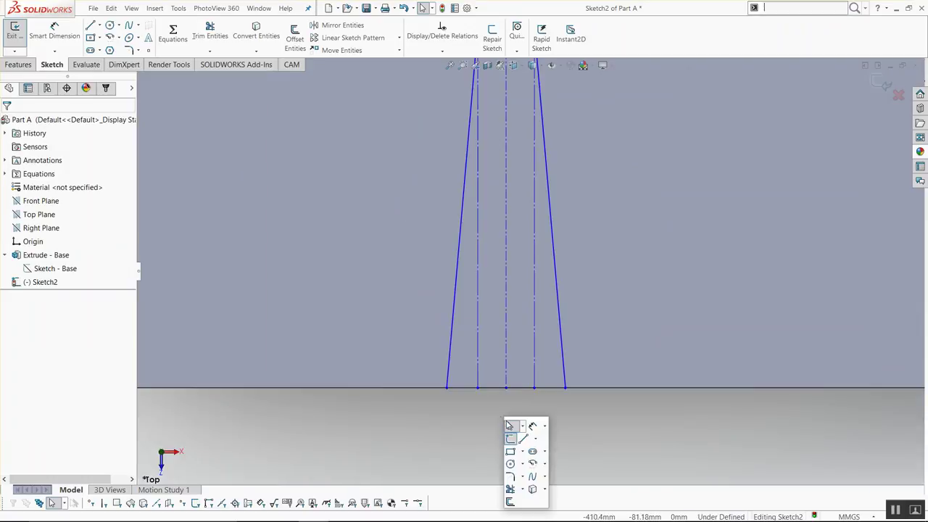
pyautogui.click(534, 426)
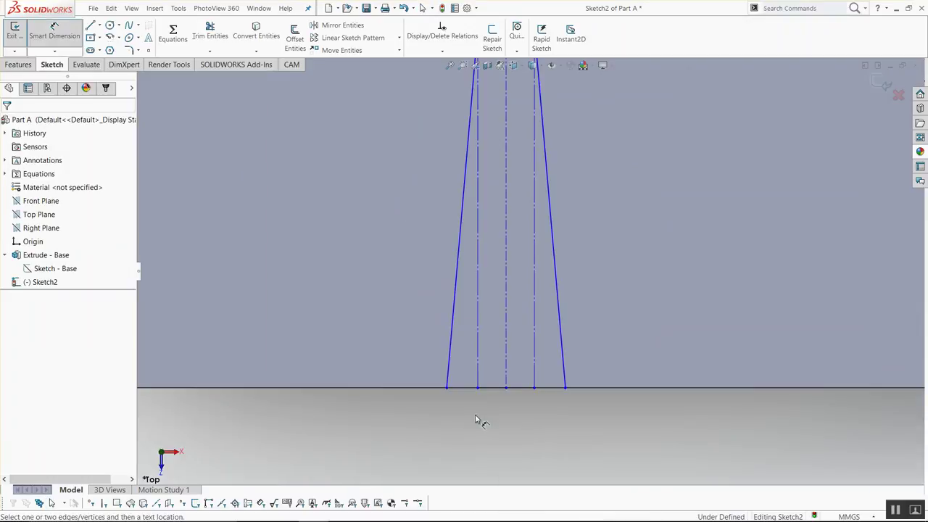
pyautogui.click(447, 387)
pyautogui.click(566, 390)
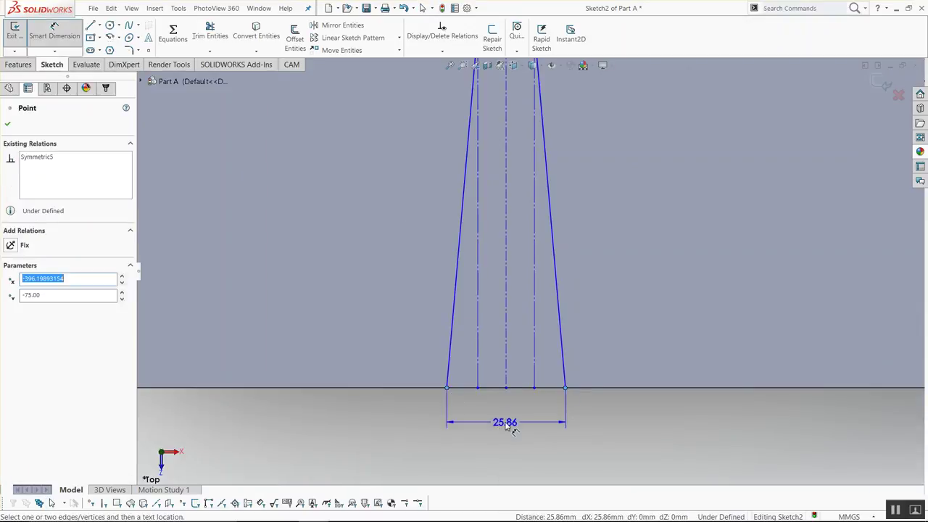
pyautogui.click(505, 426)
pyautogui.write('=')
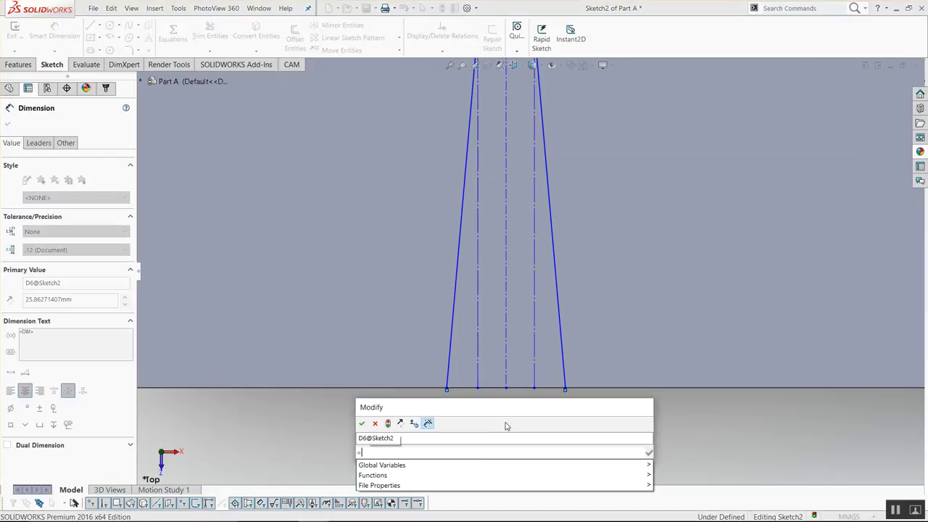
pyautogui.write('"ClearanceLoos')
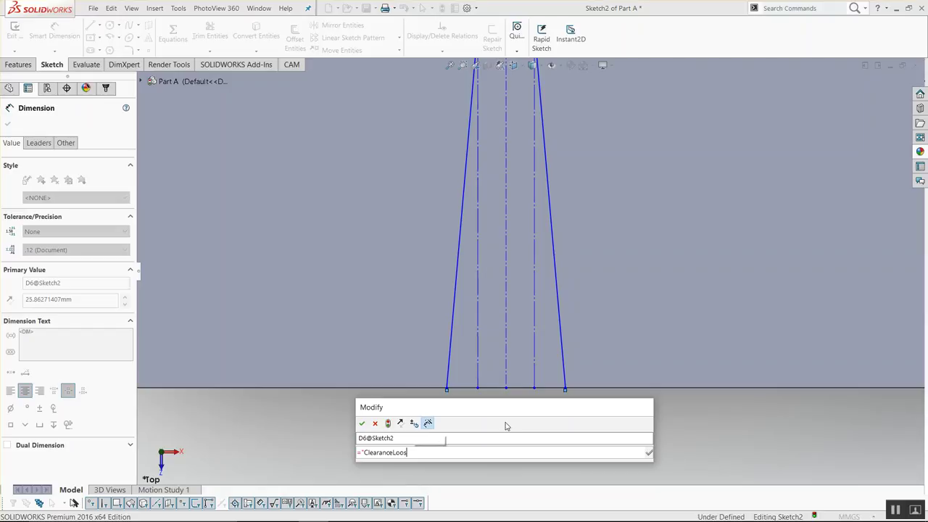
pyautogui.write(' + "SheetHeight"')
pyautogui.write(' + "ClearanceLoose')
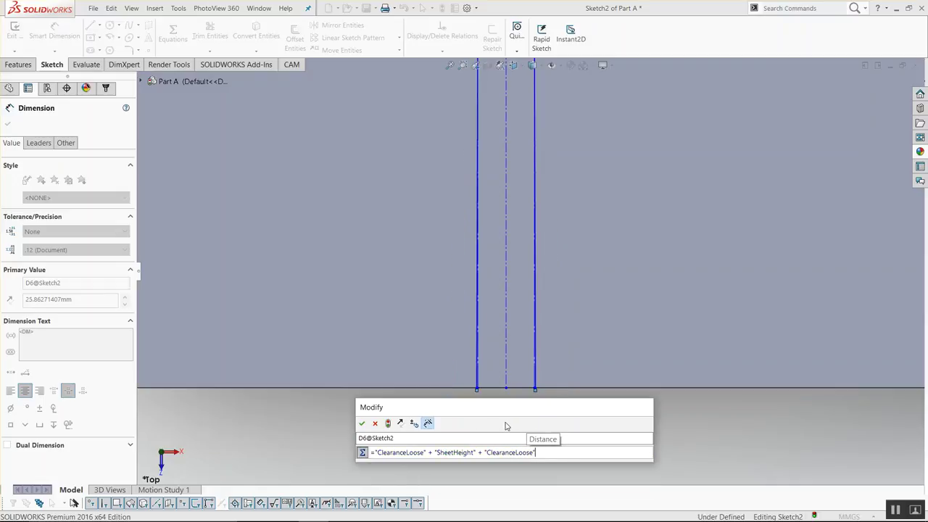
pyautogui.click(361, 423)
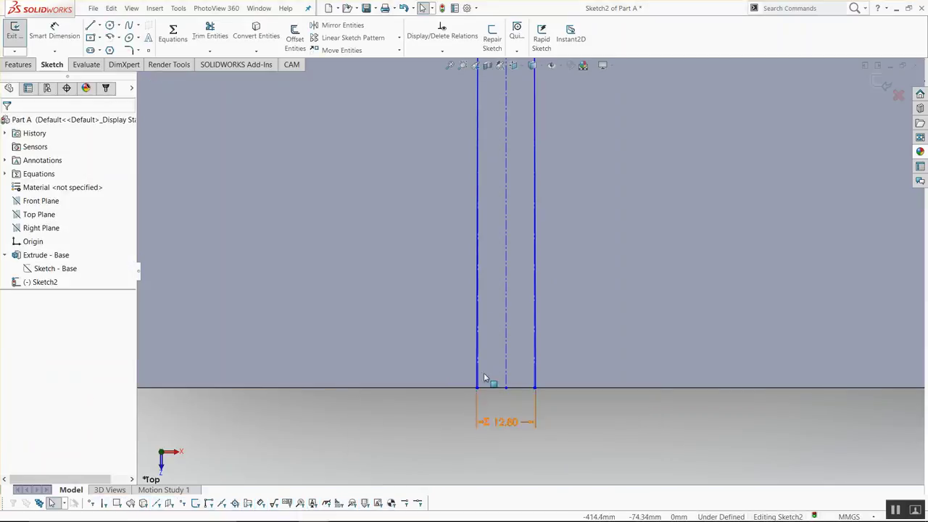
# Zoom back out over the slot and switch to the Line sketch tool.
pyautogui.scroll(3, 521, 283)
pyautogui.scroll(3, 533, 250)
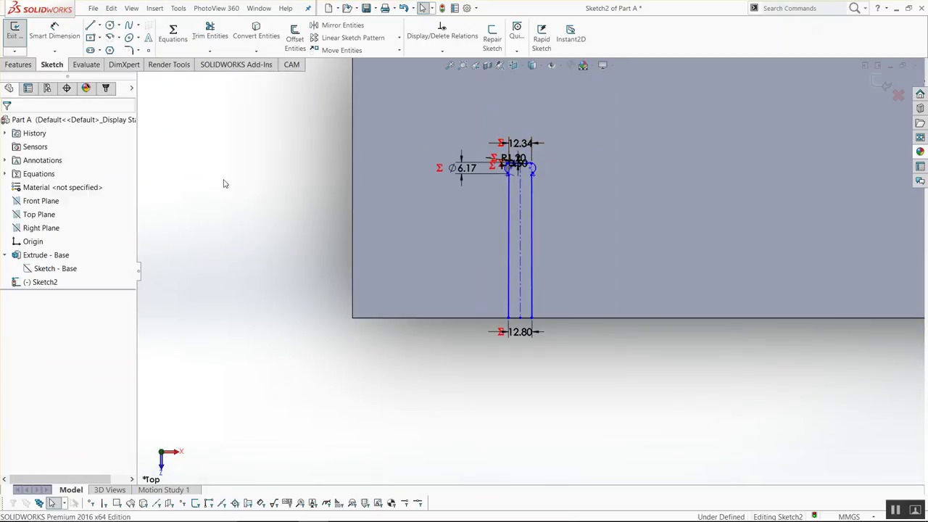
pyautogui.scroll(-2, 549, 307)
pyautogui.scroll(-3, 505, 355)
pyautogui.scroll(-2, 500, 359)
pyautogui.rightClick(482, 334)
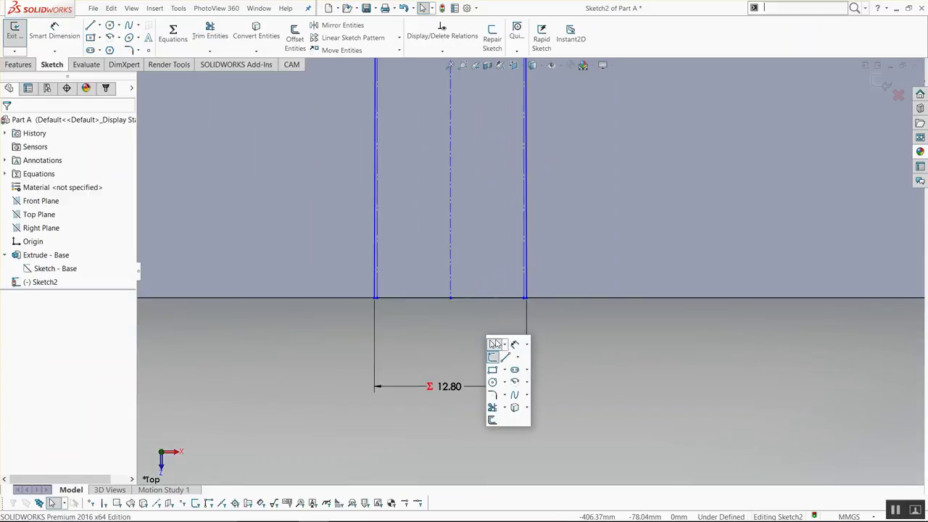
pyautogui.click(493, 344)
pyautogui.scroll(-3, 375, 330)
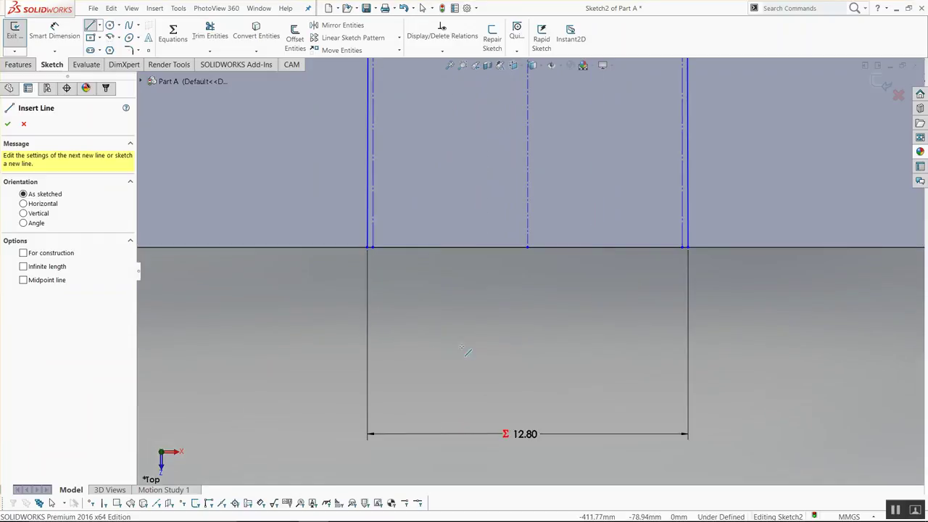
# Draw a line closing the slot's bottom between its two bottom corners.
pyautogui.click(368, 249)
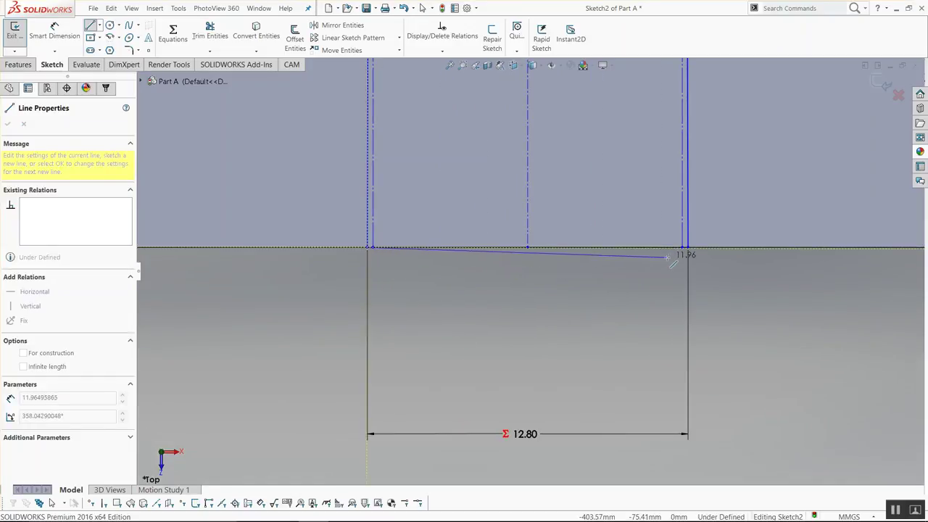
pyautogui.doubleClick(698, 251)
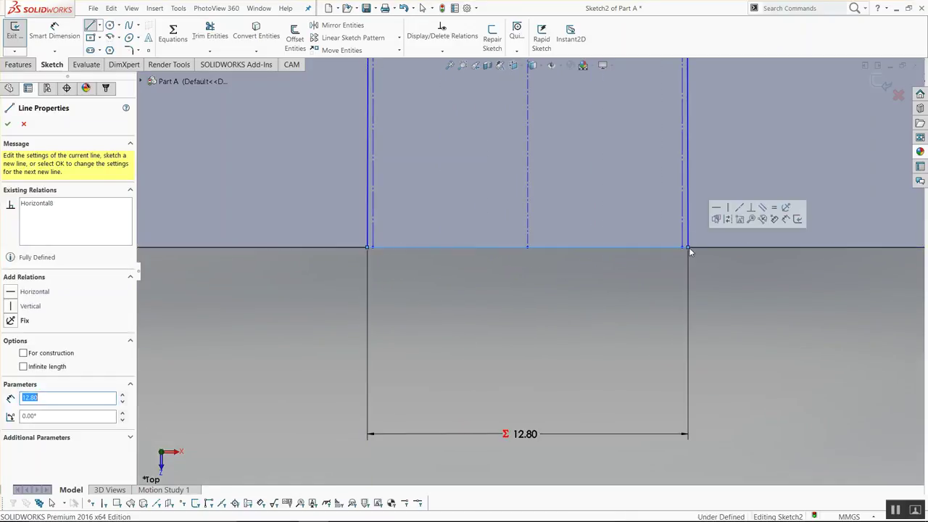
pyautogui.press('Escape')
pyautogui.scroll(2, 600, 299)
pyautogui.scroll(2, 588, 145)
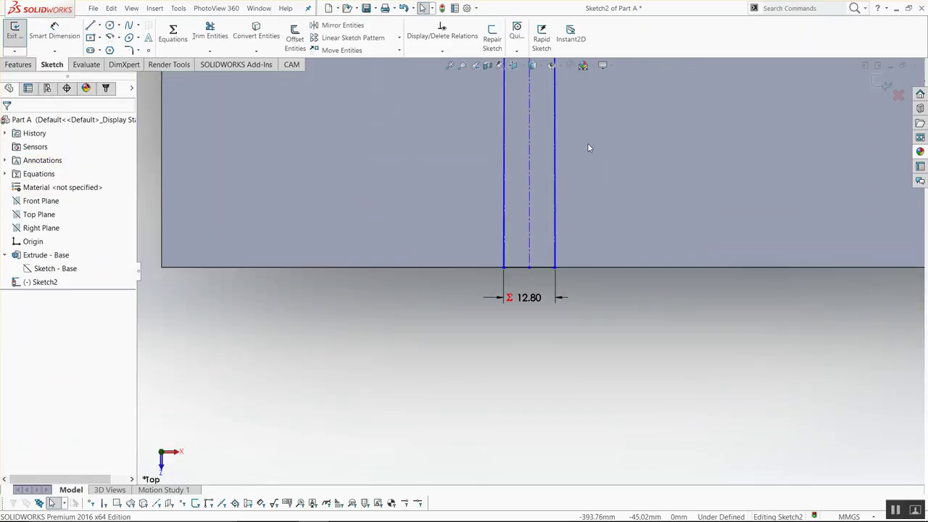
pyautogui.scroll(3, 435, 141)
# Draw a horizontal centerline from the plate's left edge to the origin.
pyautogui.press('s')
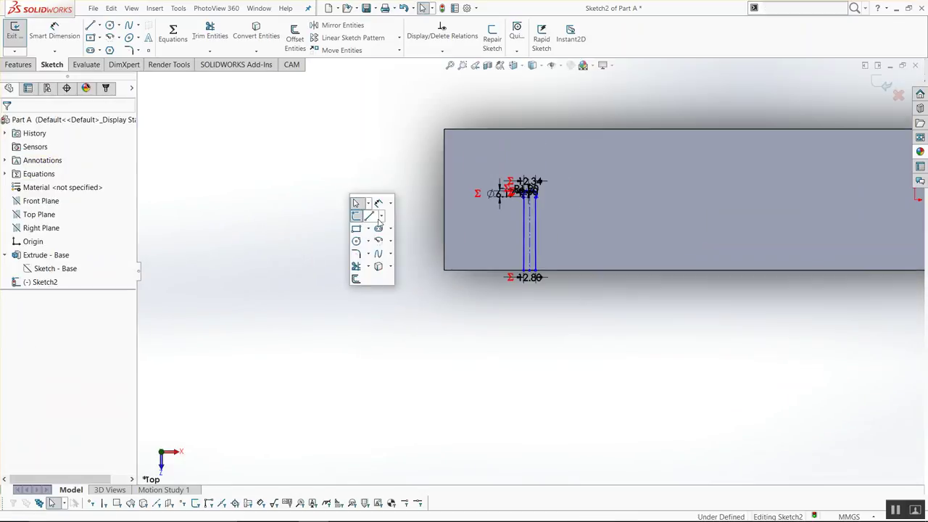
pyautogui.click(381, 216)
pyautogui.click(385, 241)
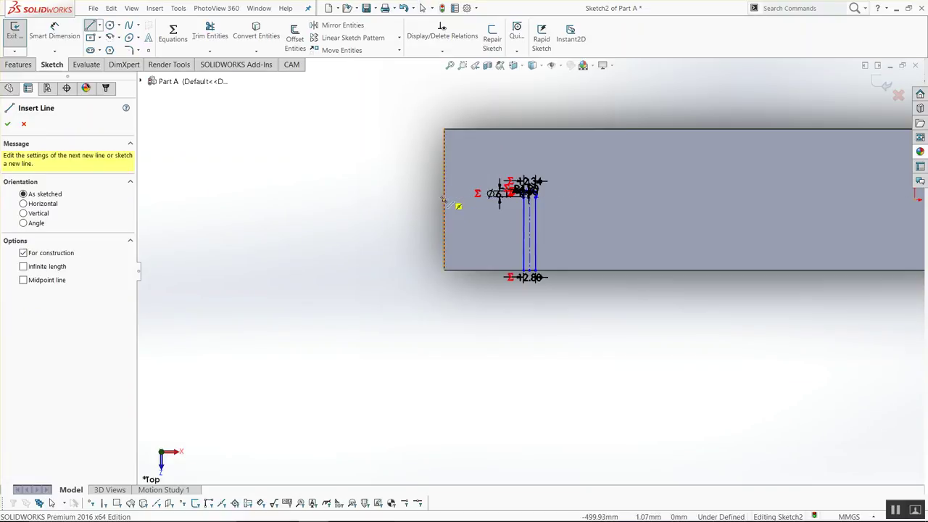
pyautogui.click(445, 200)
pyautogui.scroll(3, 696, 210)
pyautogui.scroll(2, 718, 225)
pyautogui.scroll(-2, 725, 259)
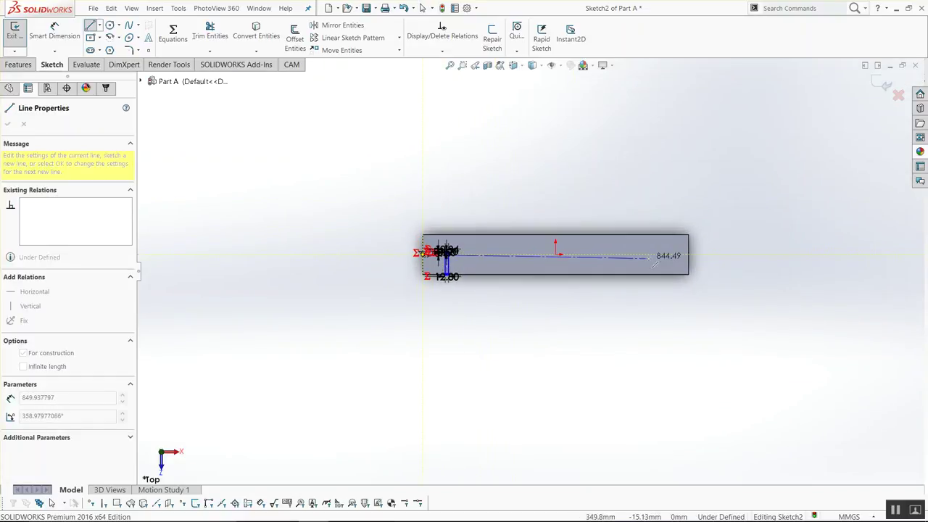
pyautogui.scroll(-2, 674, 254)
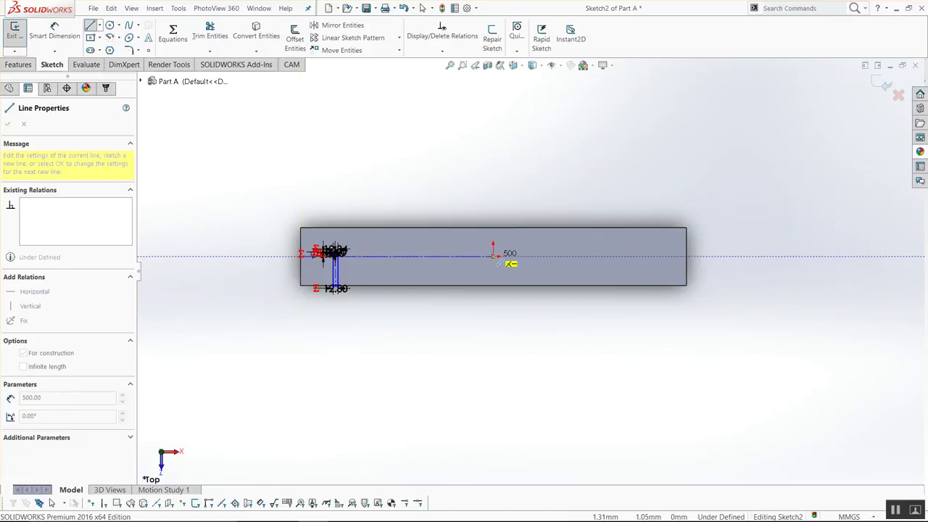
pyautogui.click(494, 257)
pyautogui.click(492, 293)
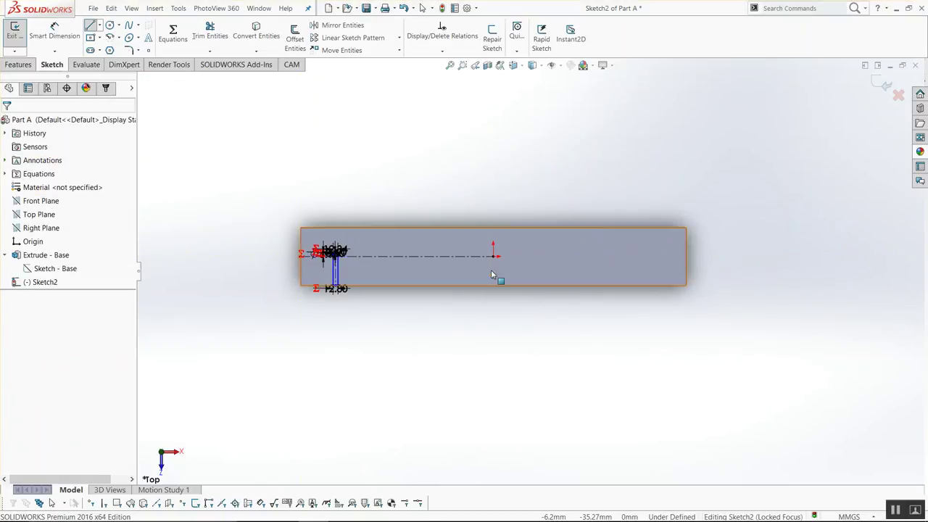
pyautogui.scroll(-5, 491, 270)
# Draw a vertical centerline from the plate's top edge to its bottom edge.
pyautogui.press('s')
pyautogui.click(524, 178)
pyautogui.click(525, 203)
pyautogui.click(508, 172)
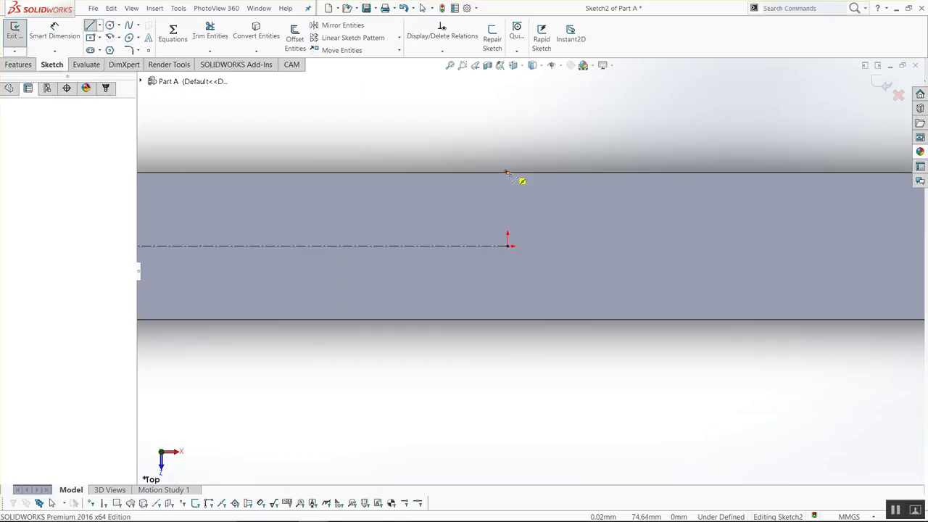
pyautogui.click(508, 319)
pyautogui.press('Escape')
pyautogui.scroll(2, 526, 279)
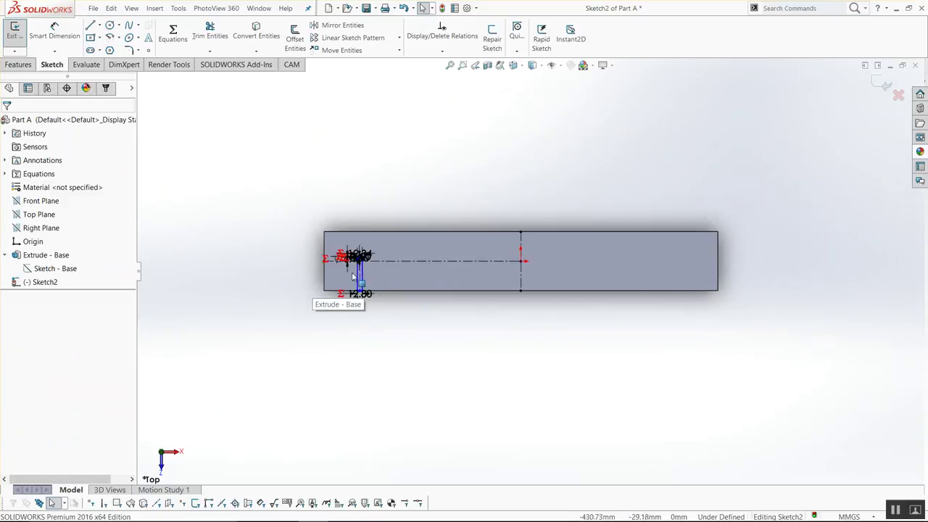
pyautogui.scroll(-3, 311, 287)
pyautogui.scroll(-2, 286, 266)
pyautogui.scroll(-2, 321, 253)
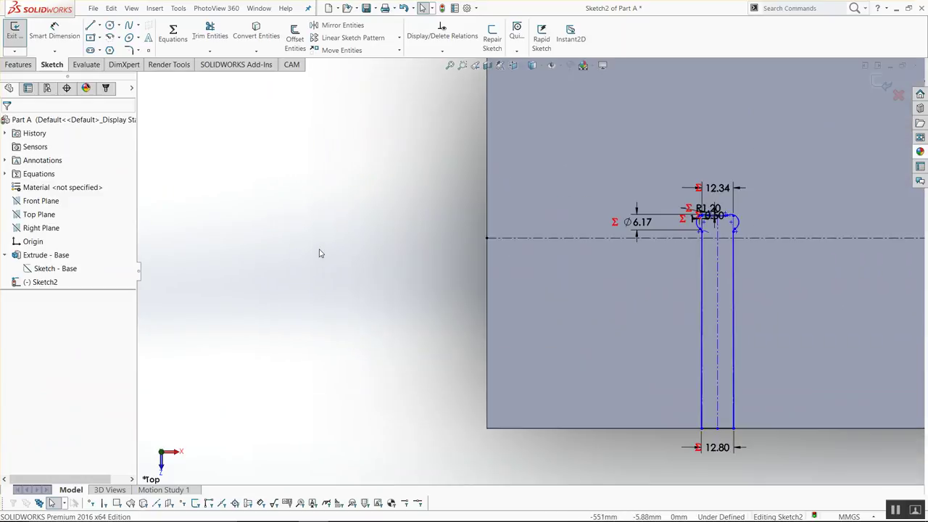
# Dimension the slot's vertical centerline 50 mm from the plate's left edge.
pyautogui.press('s')
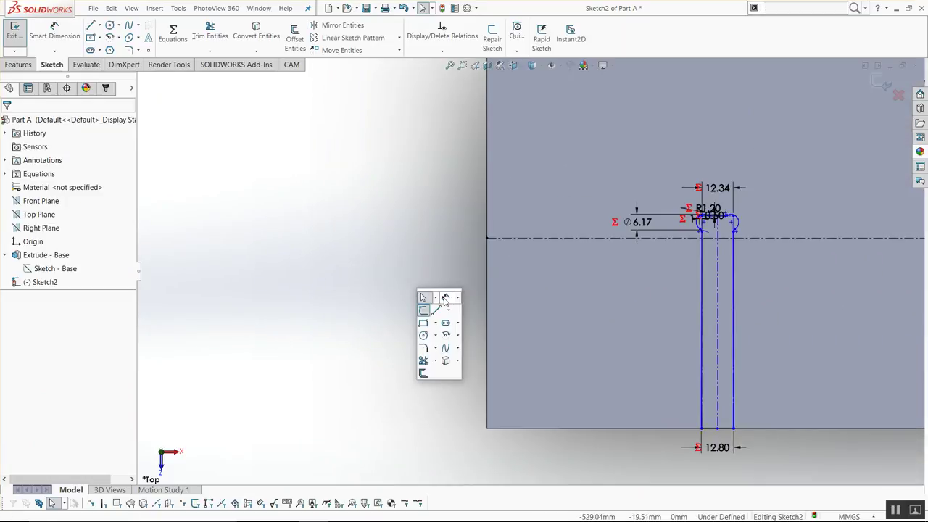
pyautogui.click(444, 303)
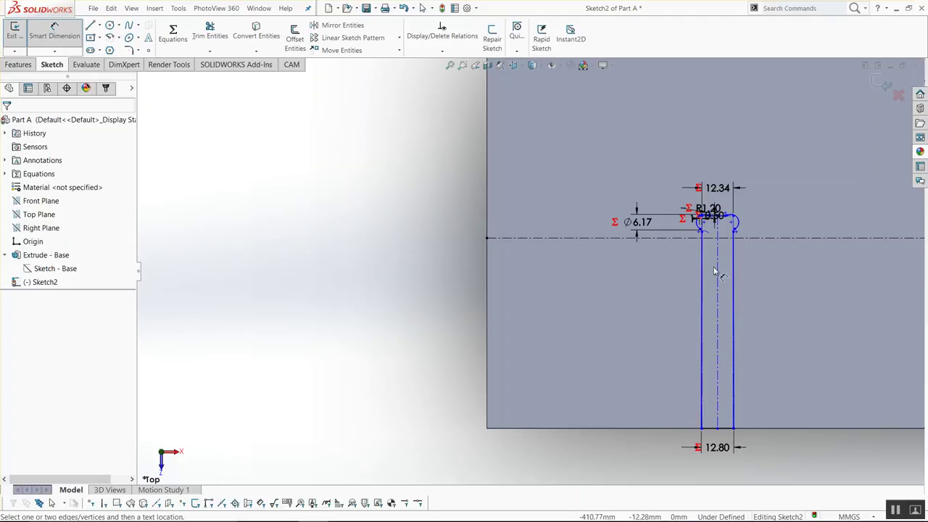
pyautogui.scroll(-1, 714, 271)
pyautogui.scroll(-1, 717, 261)
pyautogui.scroll(-1, 654, 190)
pyautogui.scroll(-1, 625, 182)
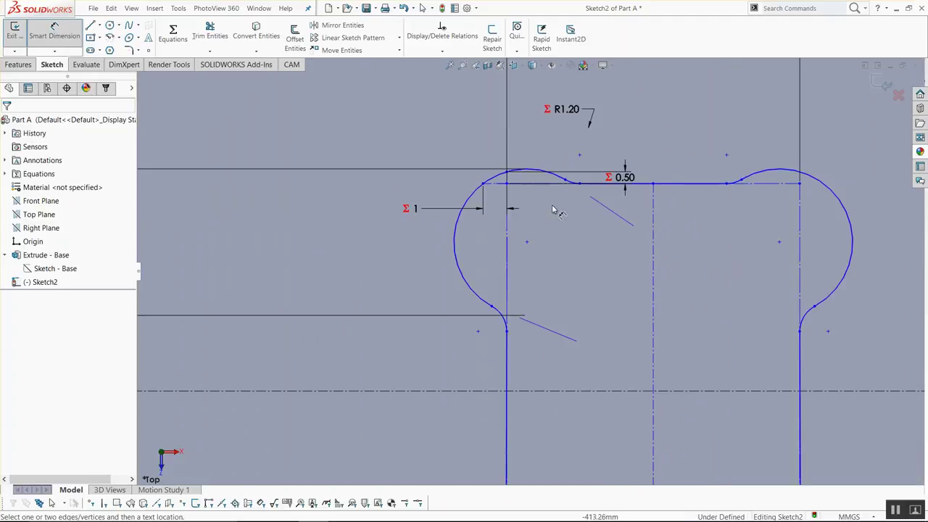
pyautogui.click(510, 201)
pyautogui.scroll(3, 348, 240)
pyautogui.scroll(3, 352, 253)
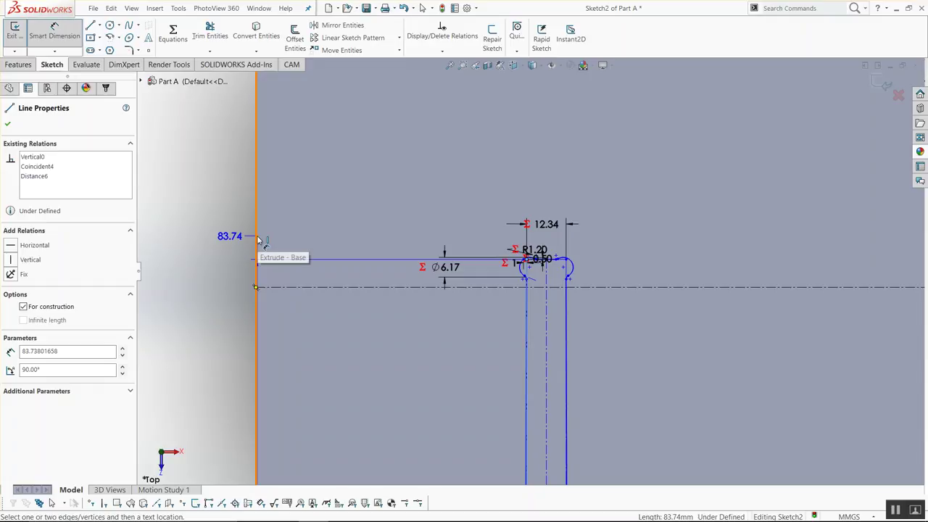
pyautogui.click(259, 240)
pyautogui.scroll(3, 322, 196)
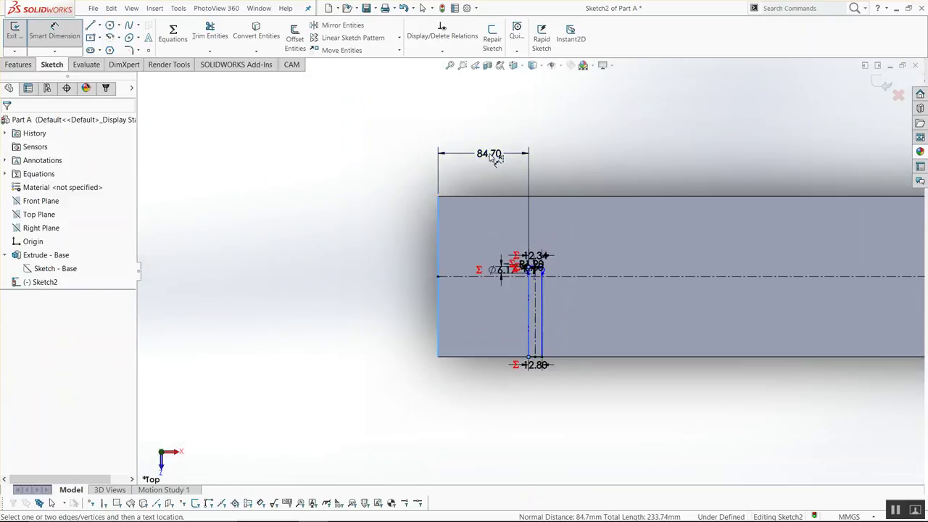
pyautogui.click(490, 157)
pyautogui.write('5')
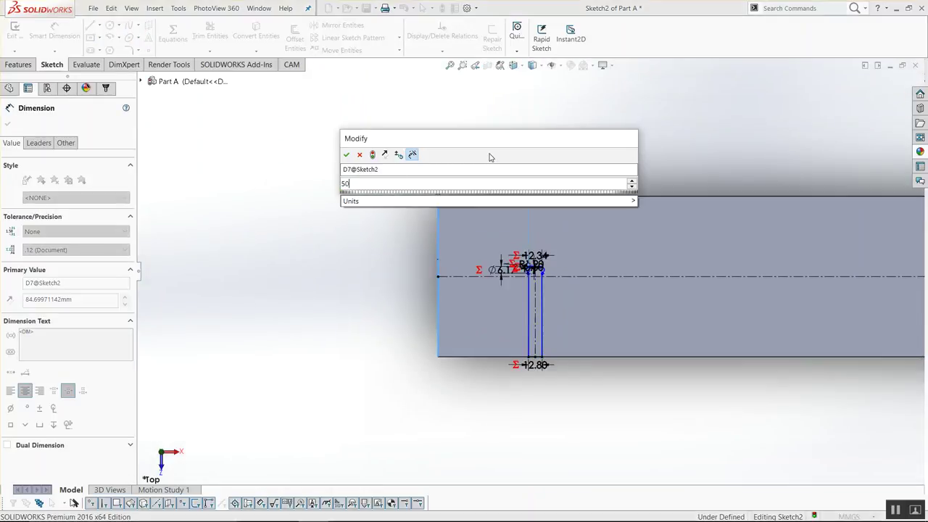
pyautogui.write('0')
pyautogui.press('Return')
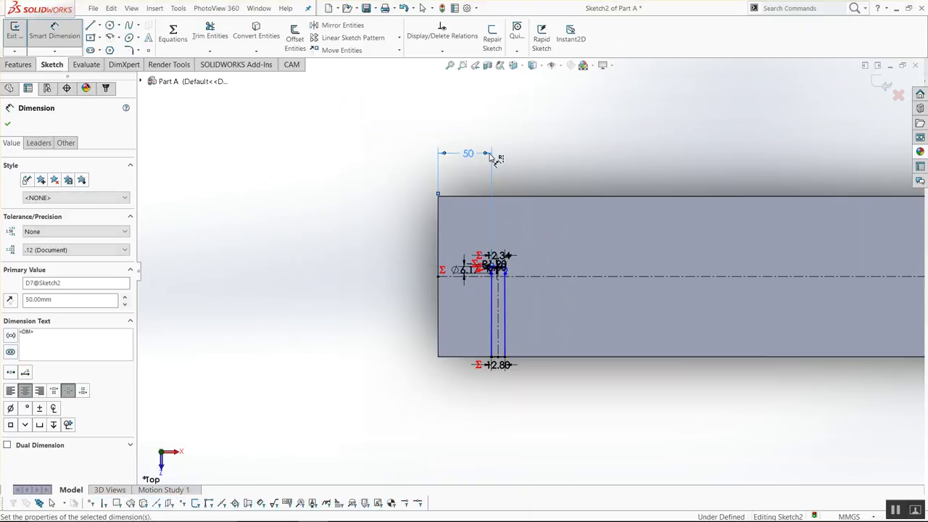
pyautogui.press('Escape')
# Select the slot's entire connected outline with Select Chain.
pyautogui.scroll(-3, 518, 326)
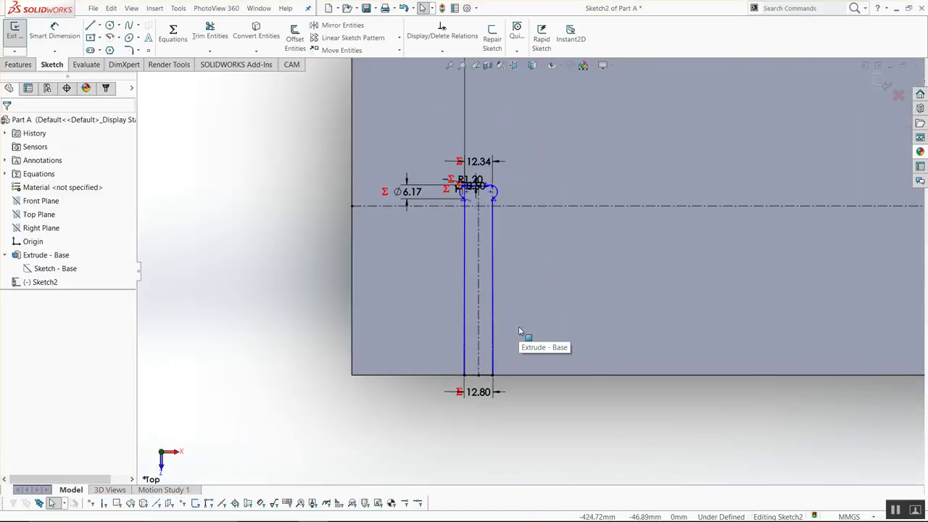
pyautogui.scroll(-2, 518, 331)
pyautogui.scroll(-1, 432, 399)
pyautogui.scroll(-1, 435, 406)
pyautogui.scroll(-2, 396, 349)
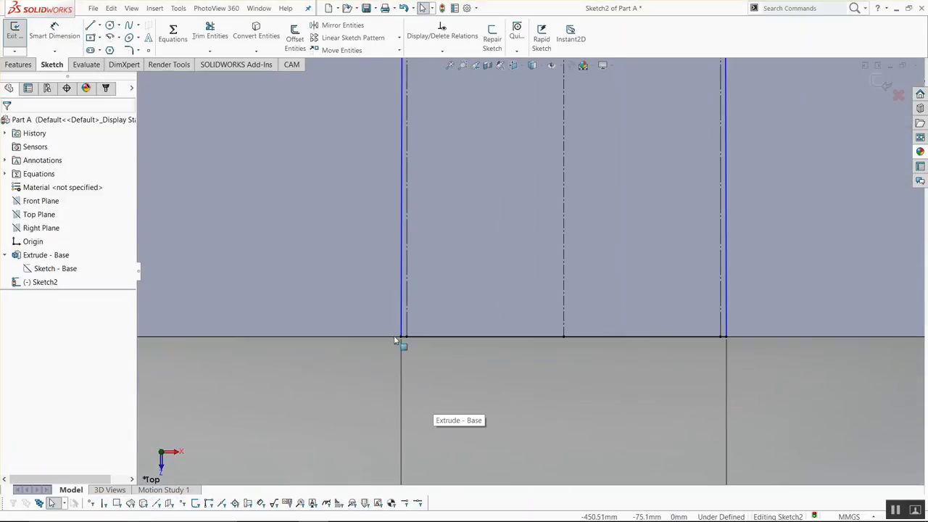
pyautogui.rightClick(402, 239)
pyautogui.click(435, 313)
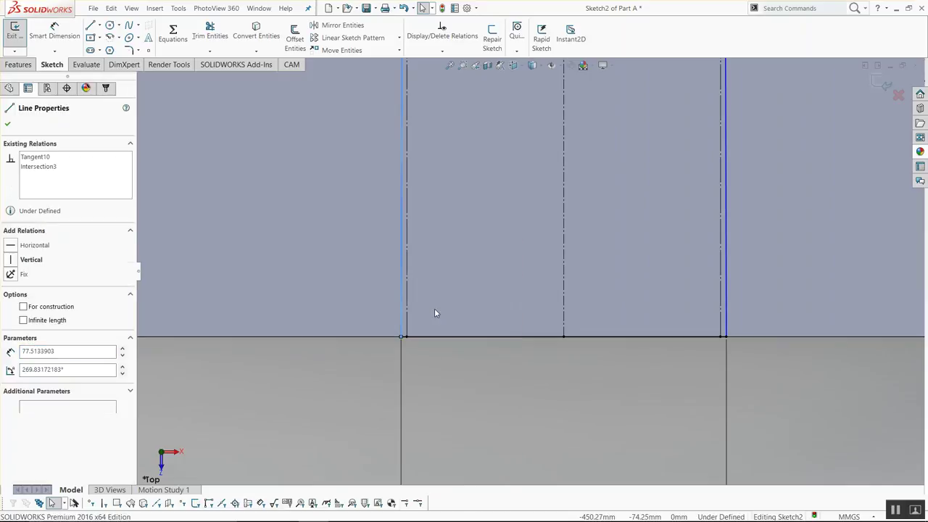
pyautogui.scroll(3, 579, 212)
pyautogui.scroll(5, 584, 216)
pyautogui.scroll(5, 624, 212)
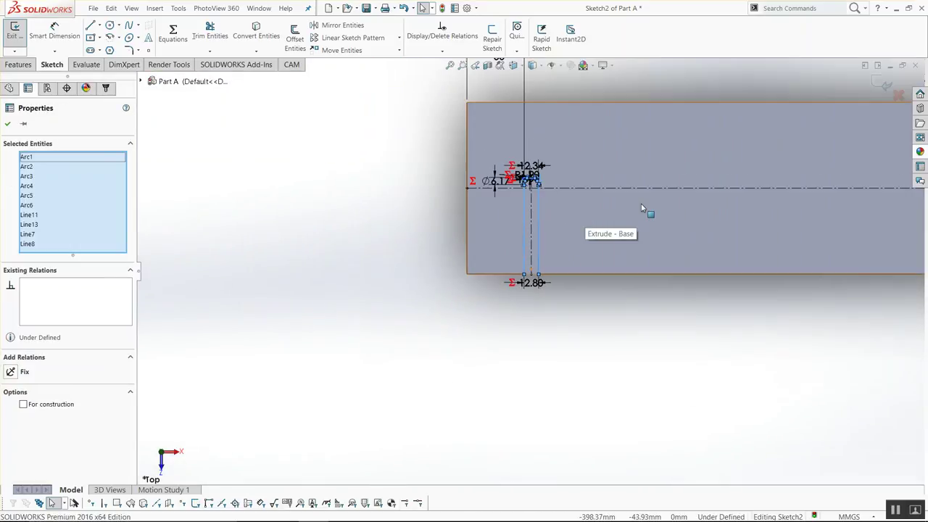
pyautogui.scroll(2, 730, 254)
pyautogui.scroll(3, 819, 273)
pyautogui.scroll(-2, 725, 283)
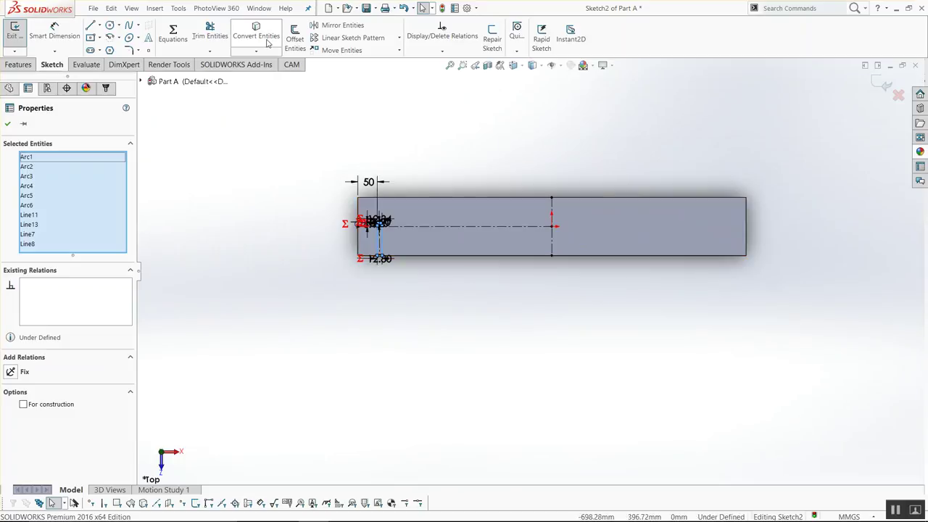
# Mirror the selected slot about the plate's vertical centerline.
pyautogui.click(340, 25)
pyautogui.click(70, 344)
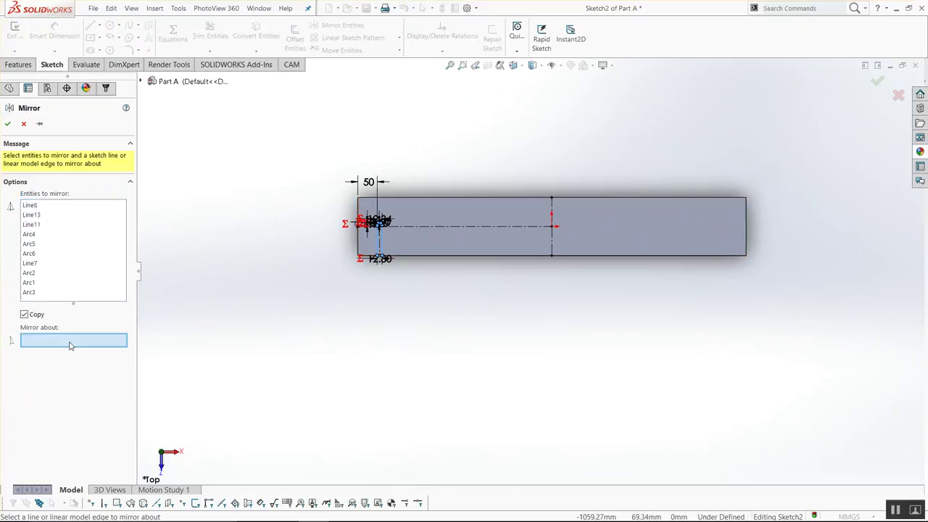
pyautogui.click(551, 241)
pyautogui.press('Return')
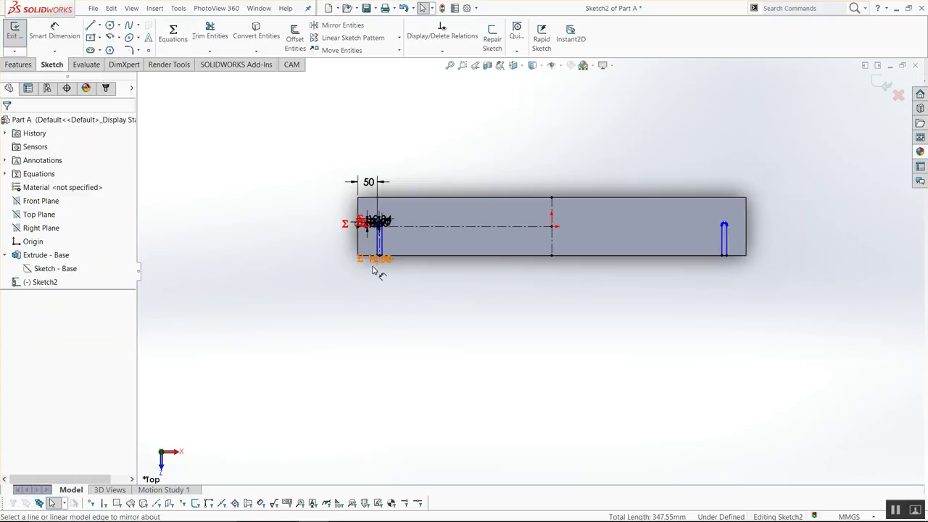
pyautogui.scroll(-2, 371, 262)
pyautogui.scroll(-3, 401, 250)
pyautogui.scroll(-3, 435, 232)
pyautogui.scroll(-3, 464, 210)
pyautogui.scroll(-2, 507, 181)
pyautogui.scroll(-2, 523, 171)
# Make the slot's top horizontal line collinear with the horizontal construction line.
pyautogui.click(553, 158)
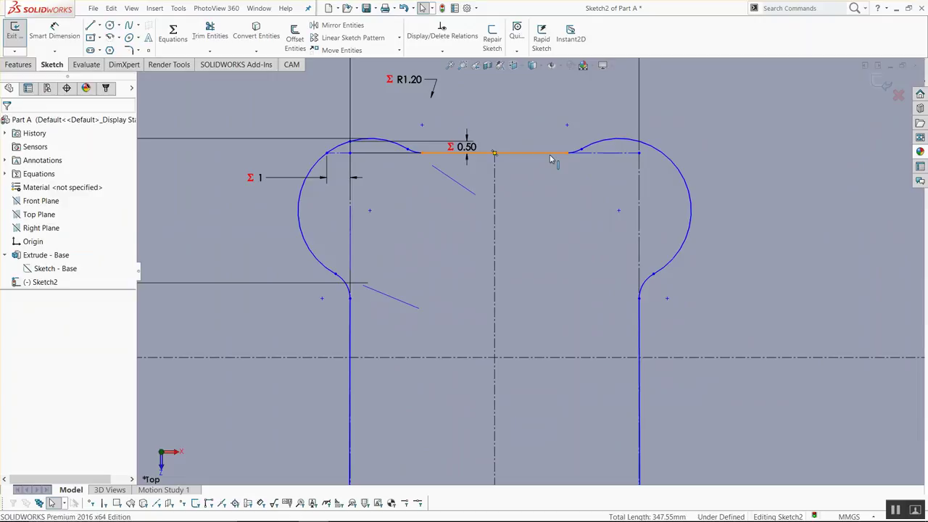
pyautogui.keyDown('ctrl'); pyautogui.click(538, 359); pyautogui.keyUp('ctrl')
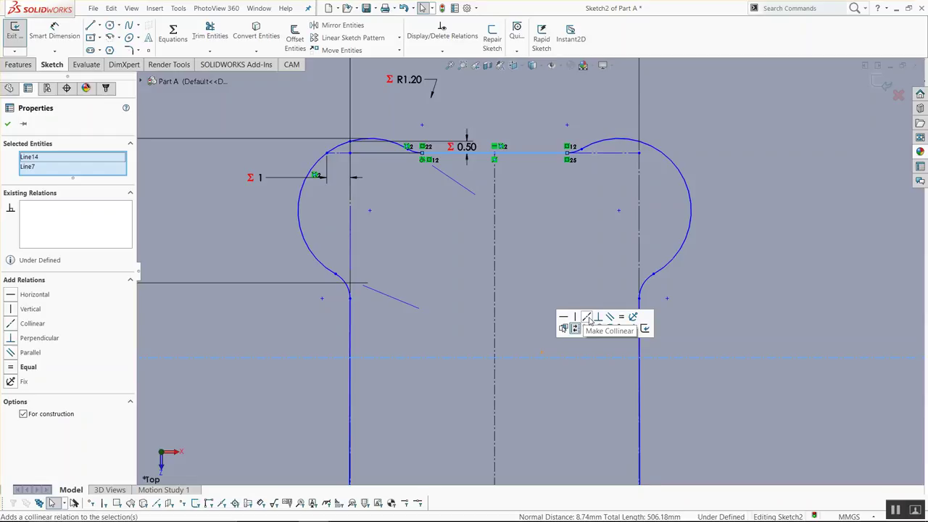
pyautogui.click(590, 319)
pyautogui.scroll(3, 551, 250)
pyautogui.scroll(2, 556, 271)
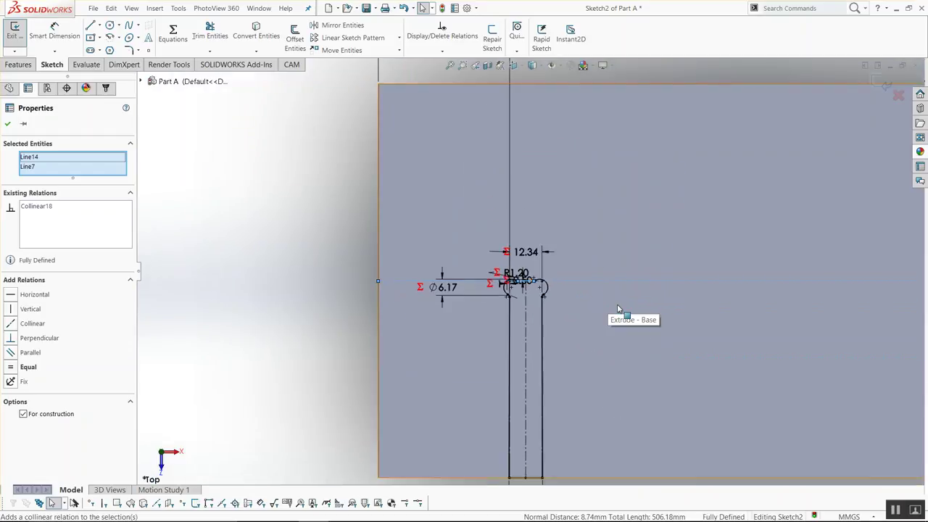
pyautogui.scroll(4, 612, 305)
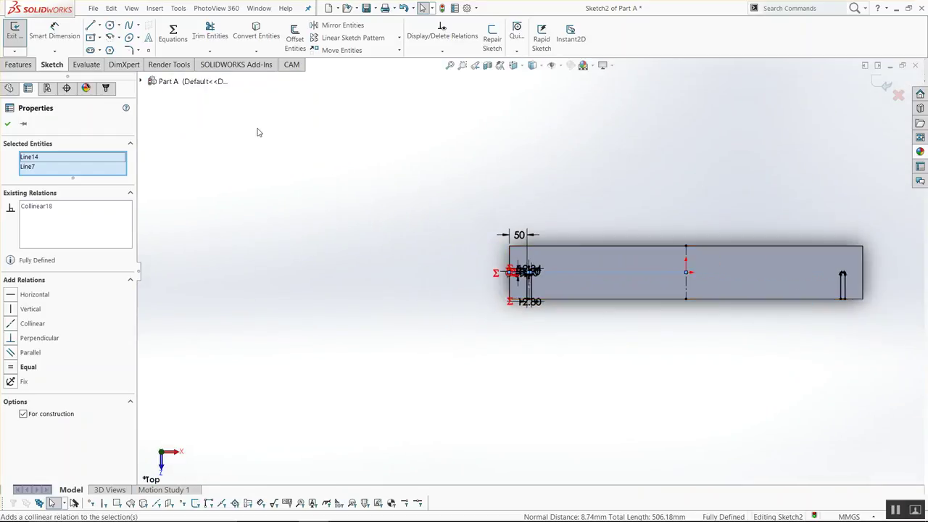
pyautogui.click(7, 124)
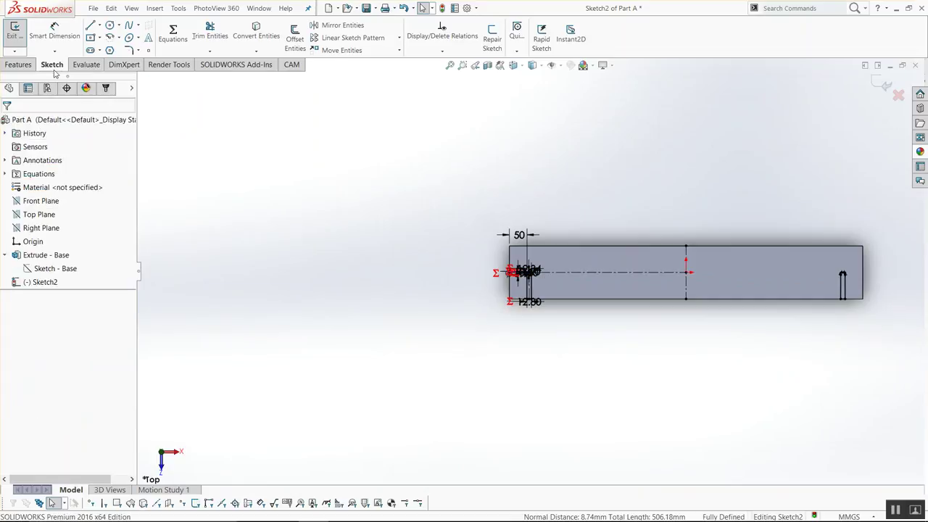
# Create a Through All extruded cut from the slot sketch.
pyautogui.click(19, 64)
pyautogui.click(164, 34)
pyautogui.click(56, 192)
pyautogui.click(49, 209)
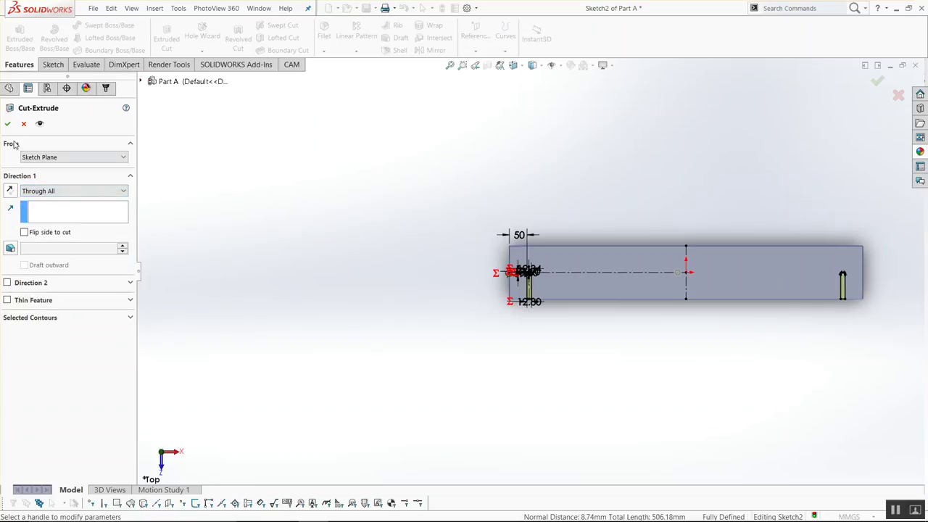
pyautogui.press('Return')
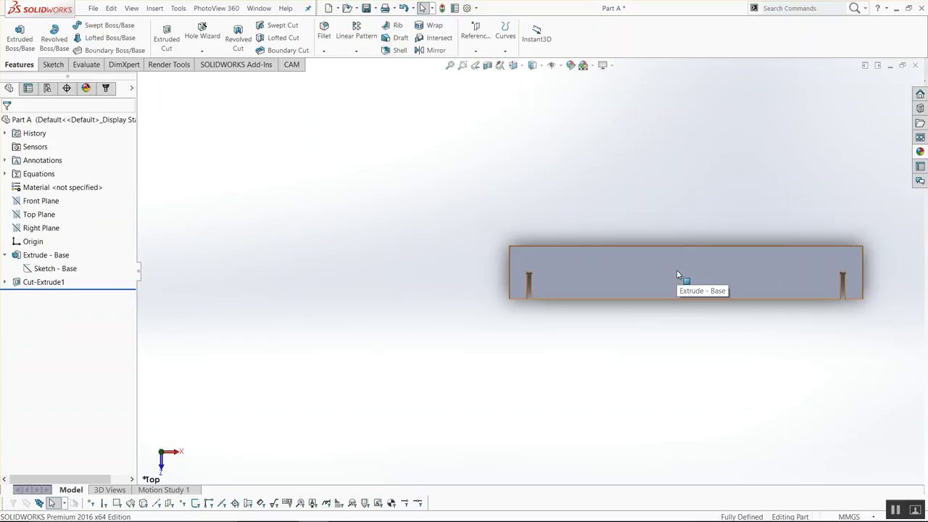
pyautogui.hotkey('ctrl', 'space')
# Rename Sketch2 to 'Sketch - Dogbones' and Cut-Extrude1 to 'Cut - Dogbones'.
pyautogui.click(523, 295)
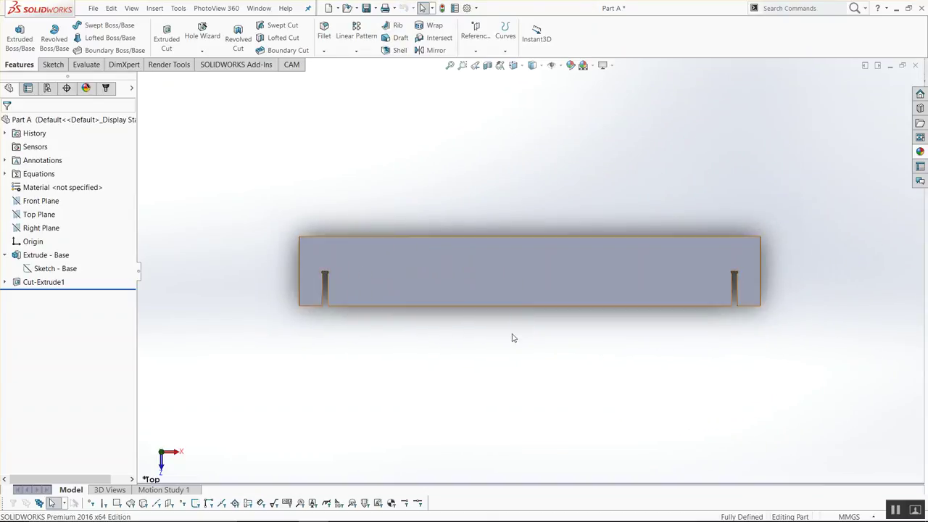
pyautogui.click(5, 282)
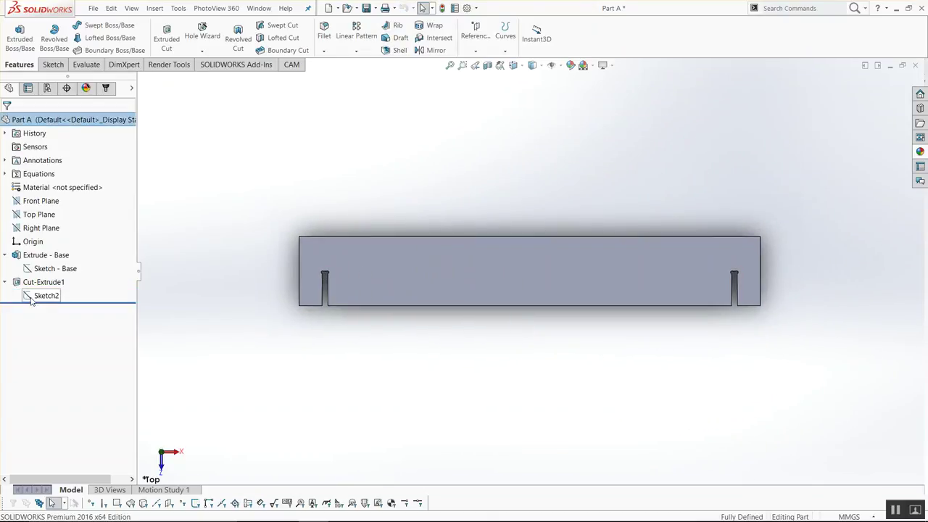
pyautogui.click(32, 296)
pyautogui.click(39, 298)
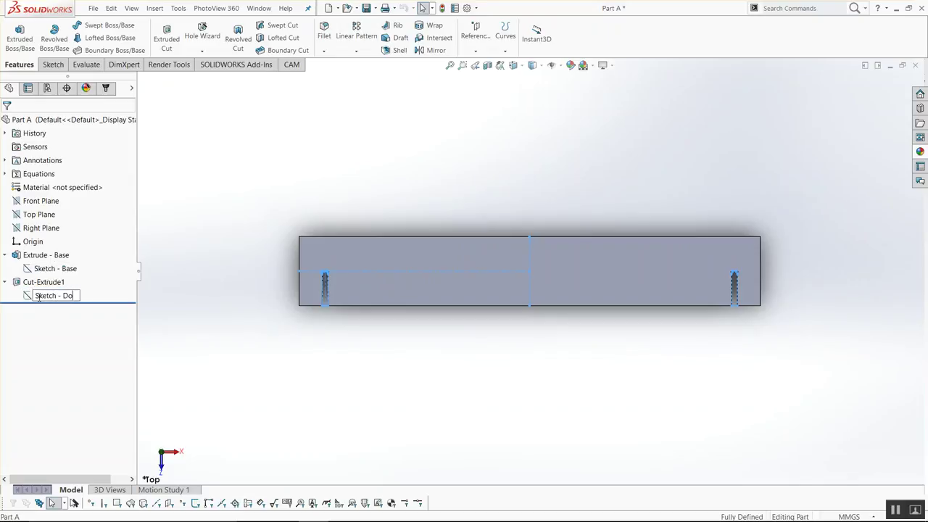
pyautogui.press('Return')
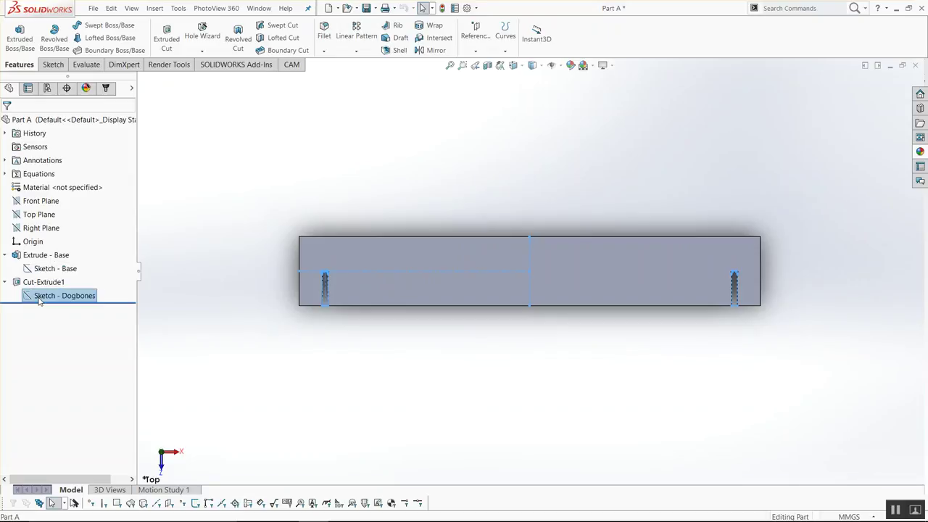
pyautogui.click(44, 282)
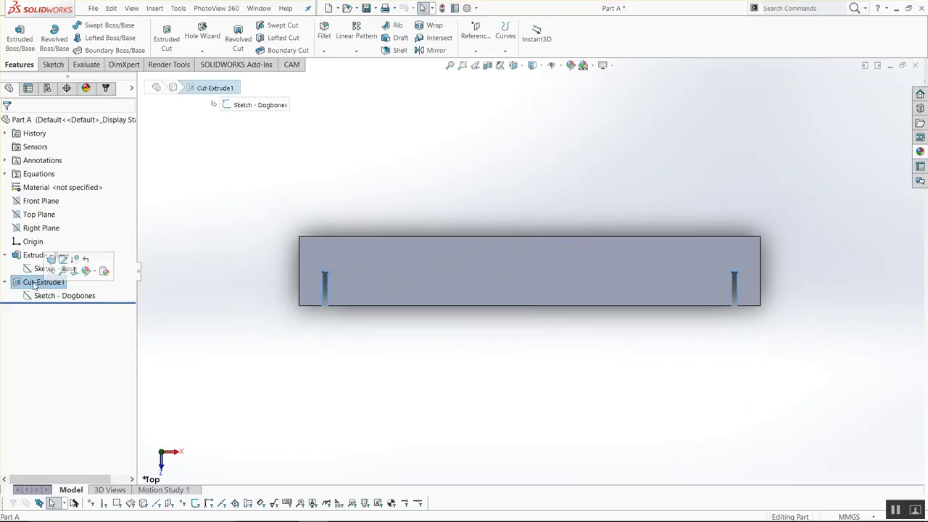
pyautogui.click(42, 282)
pyautogui.write('Cut - Dogbones')
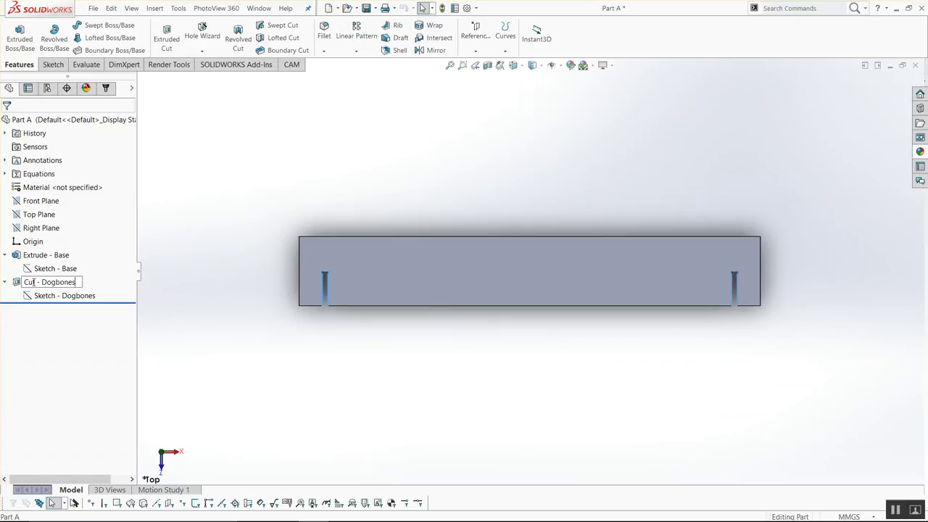
pyautogui.press('Return')
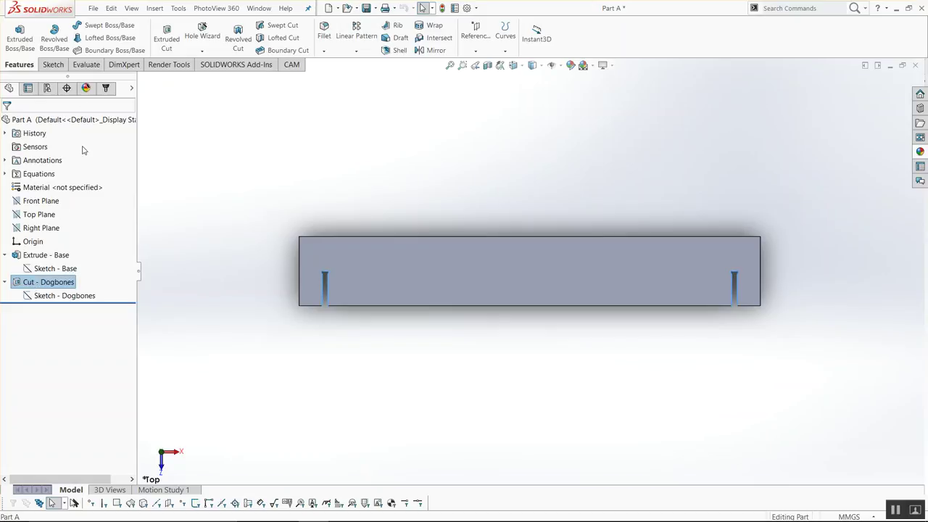
# Save Part A.
pyautogui.click(93, 8)
pyautogui.click(109, 108)
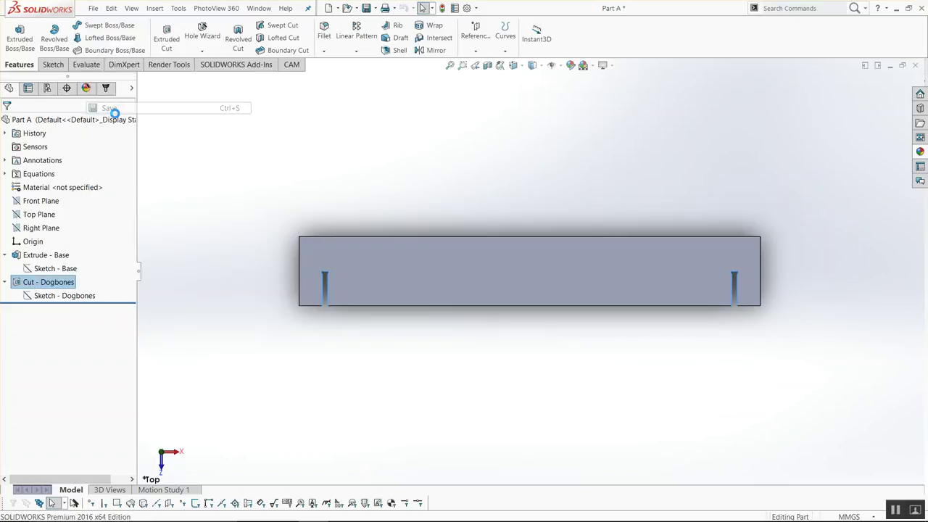
pyautogui.click(514, 186)
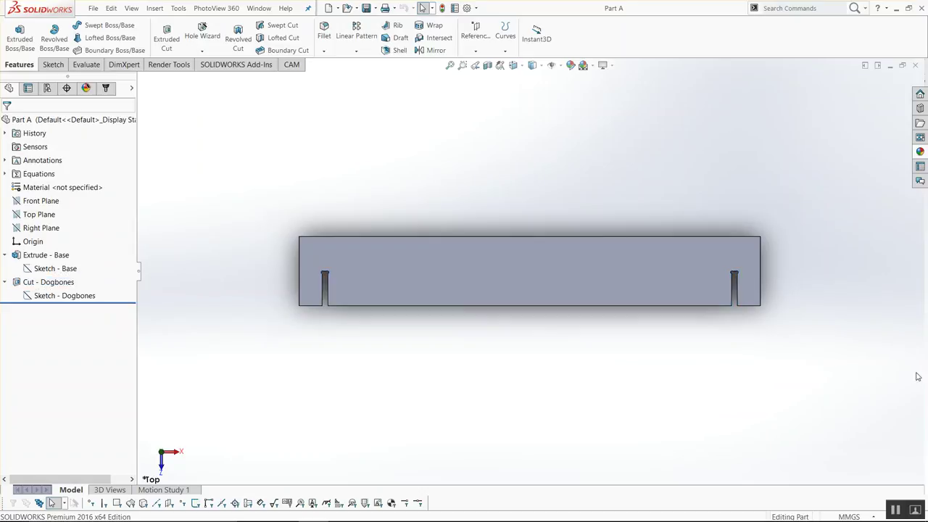